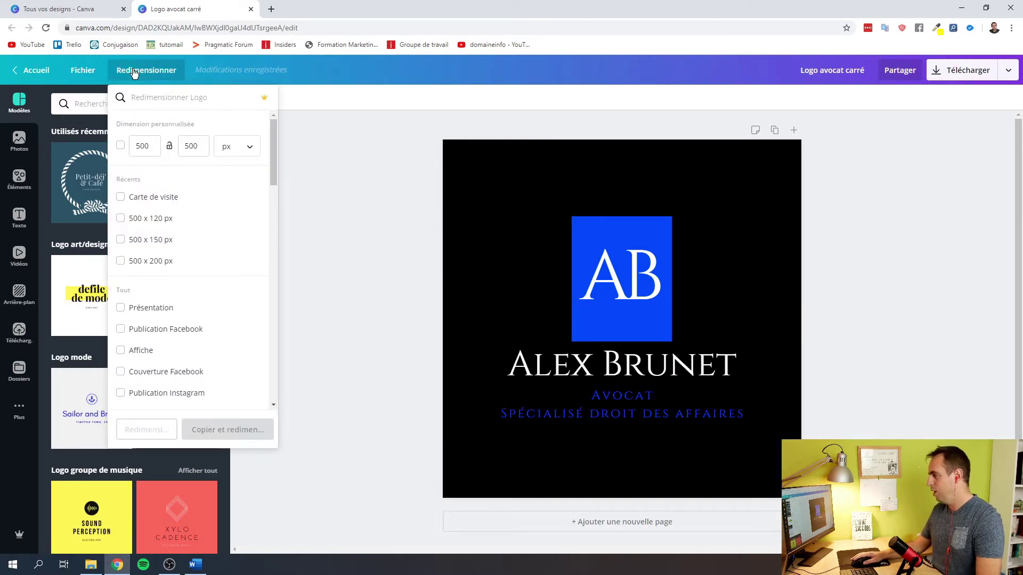
Create a resized copy of the square logo design in the Carte de visite format
left_click(121, 197)
left_click(251, 427)
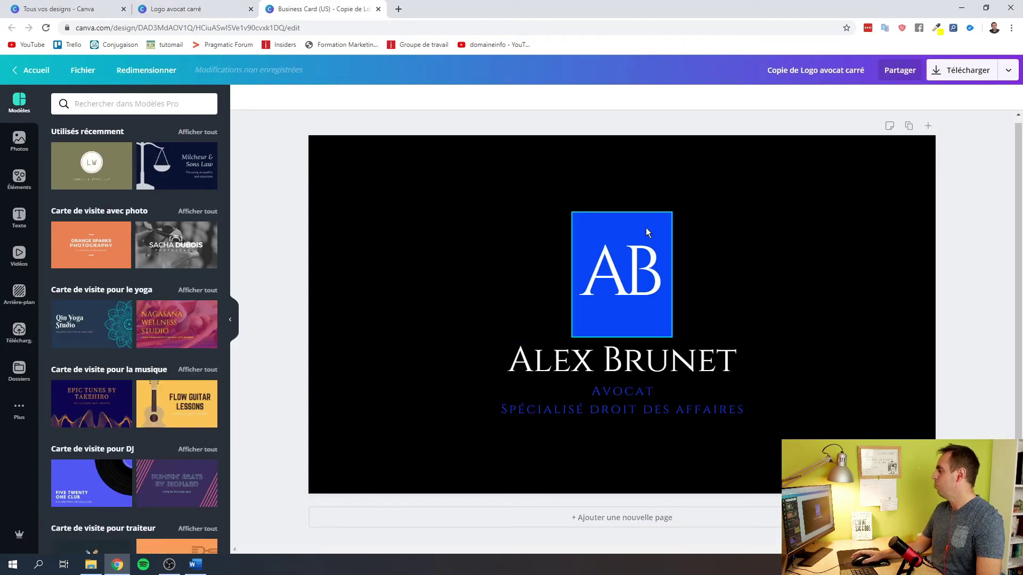
Add a second page and apply the contact-details side of the Dark Blue with White Balance Attorney Business Card template to it
left_click(153, 163)
left_click(413, 335)
left_click(586, 520)
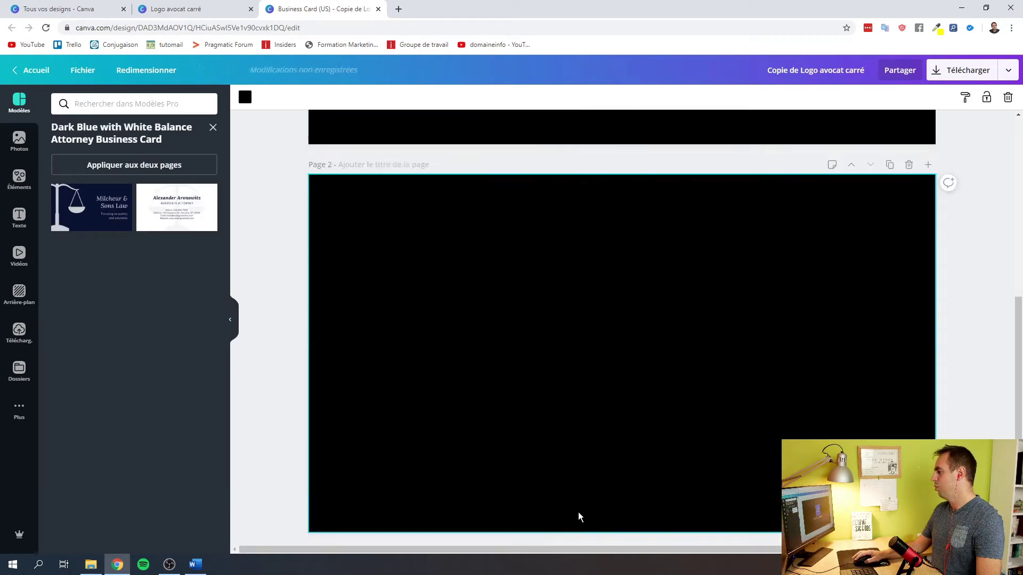
left_click(180, 207)
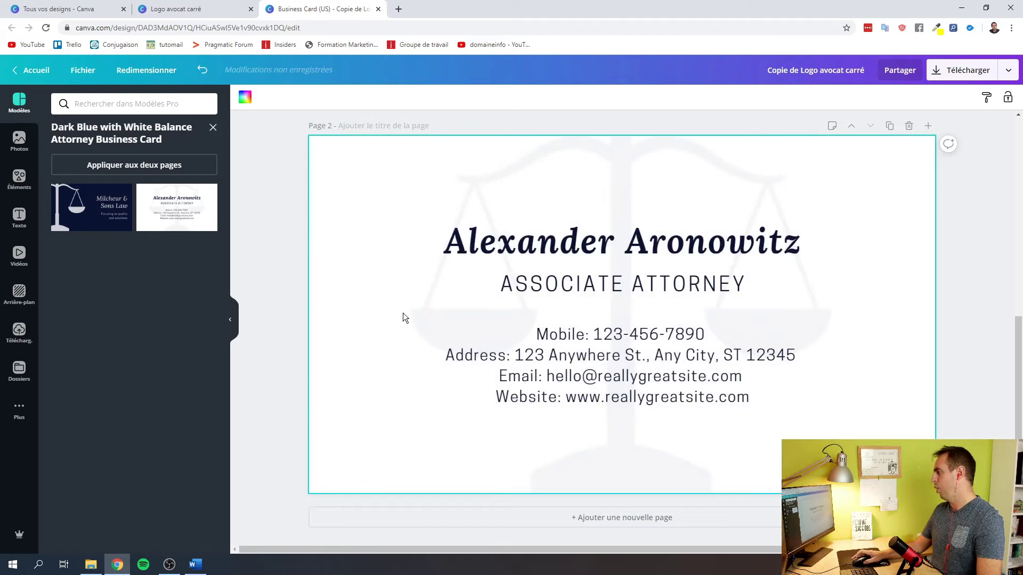
scroll(403, 314, "up", 5)
scroll(403, 318, "up", 3)
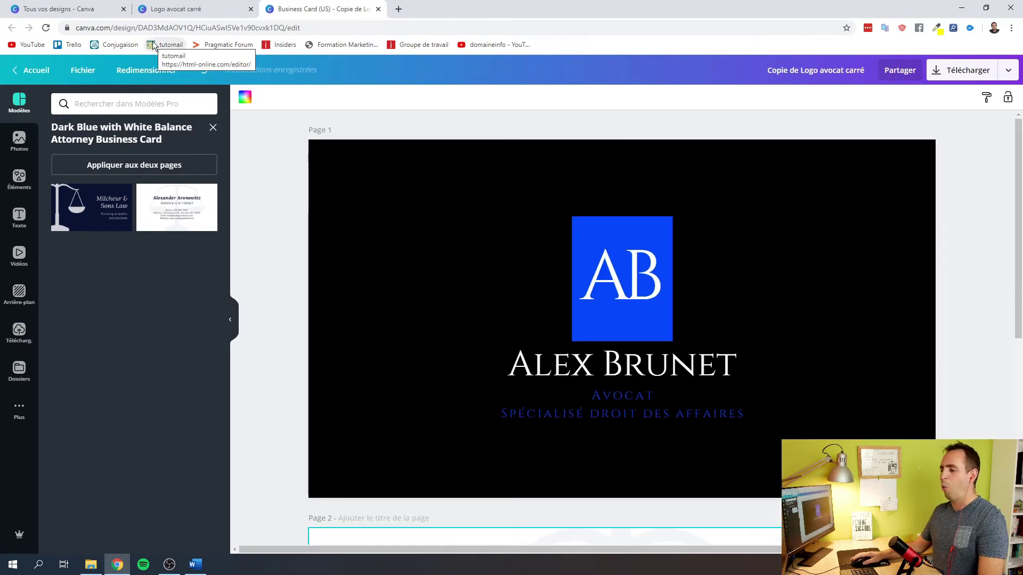
Delete the whole logo, including the blue block and all text lines, from page 1
left_click(213, 128)
left_click_drag(262, 167, 820, 502)
key("Delete")
Search the templates for "avocat" and apply the front side of the Plum and Gold Lawyer Business Card to page 1
left_click(113, 105)
type("av")
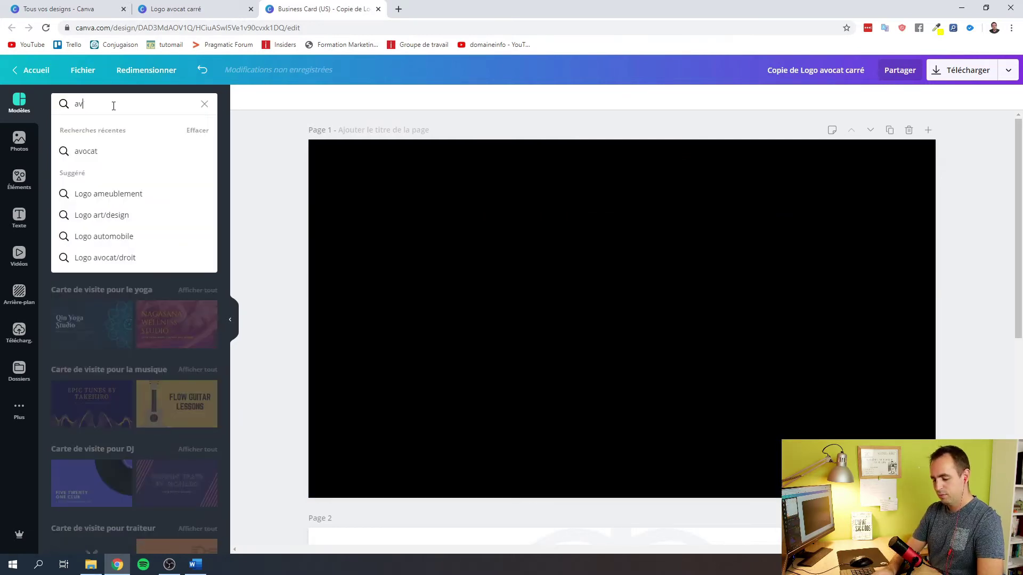
type("ocat")
key("Return")
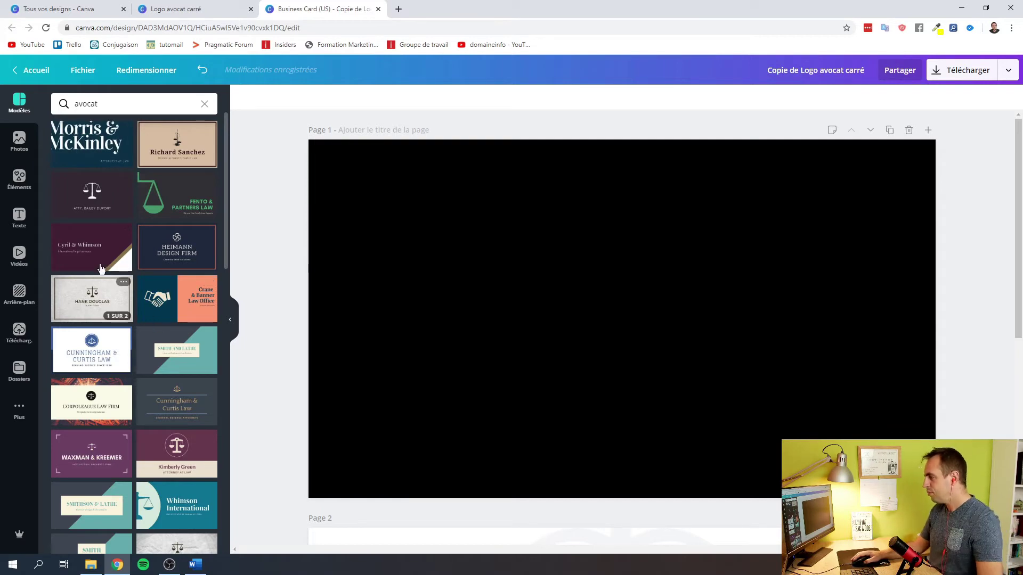
left_click(93, 249)
left_click(103, 214)
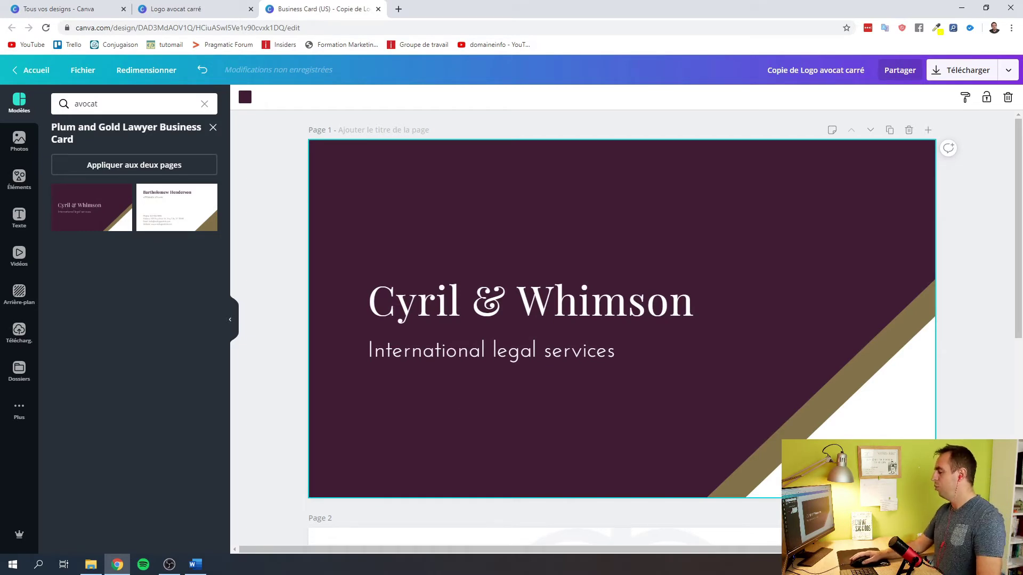
Upload the Better Call Saul logo PNG and saul.png from the carte de visite folder
left_click(19, 421)
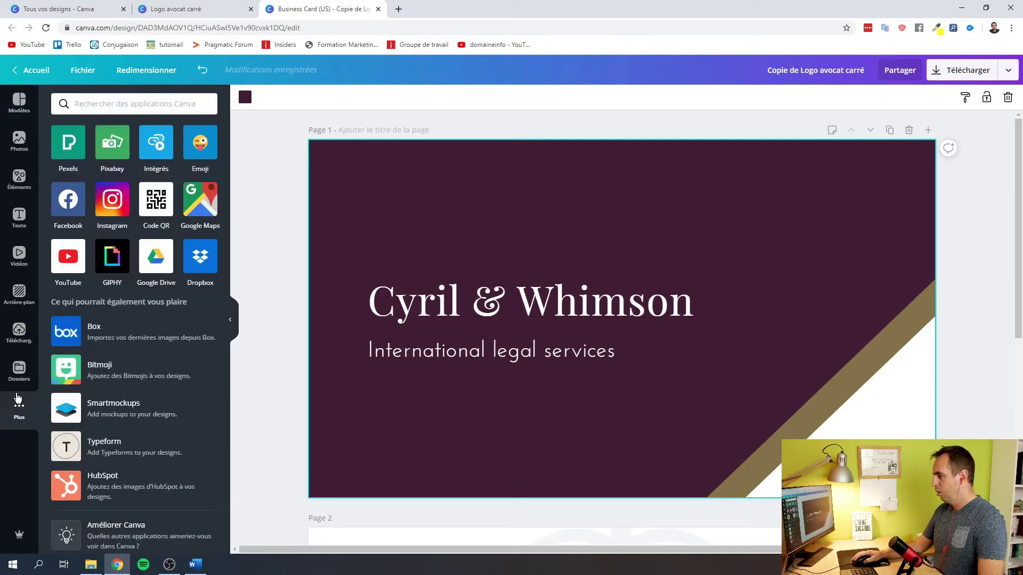
left_click(19, 335)
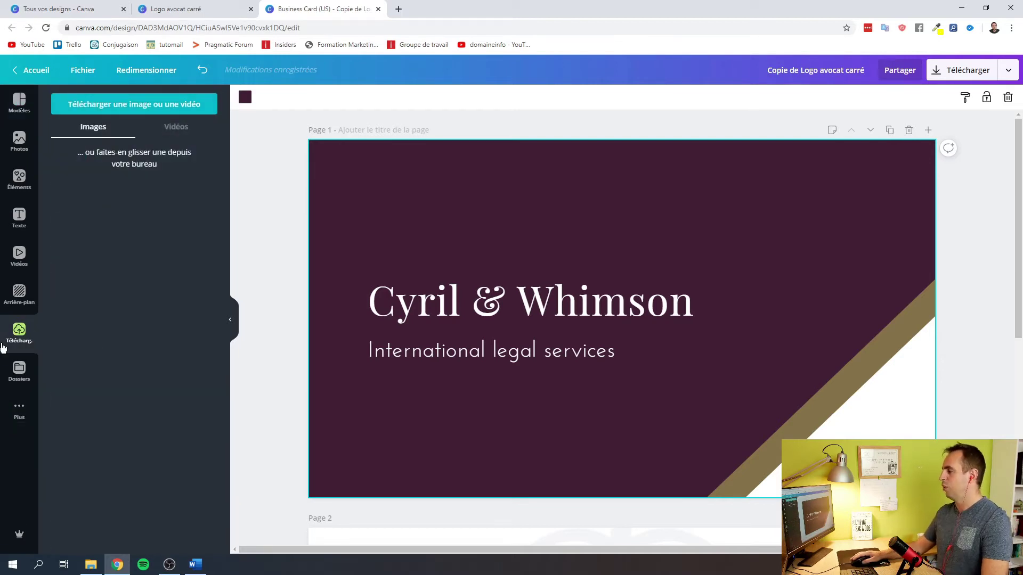
left_click(121, 103)
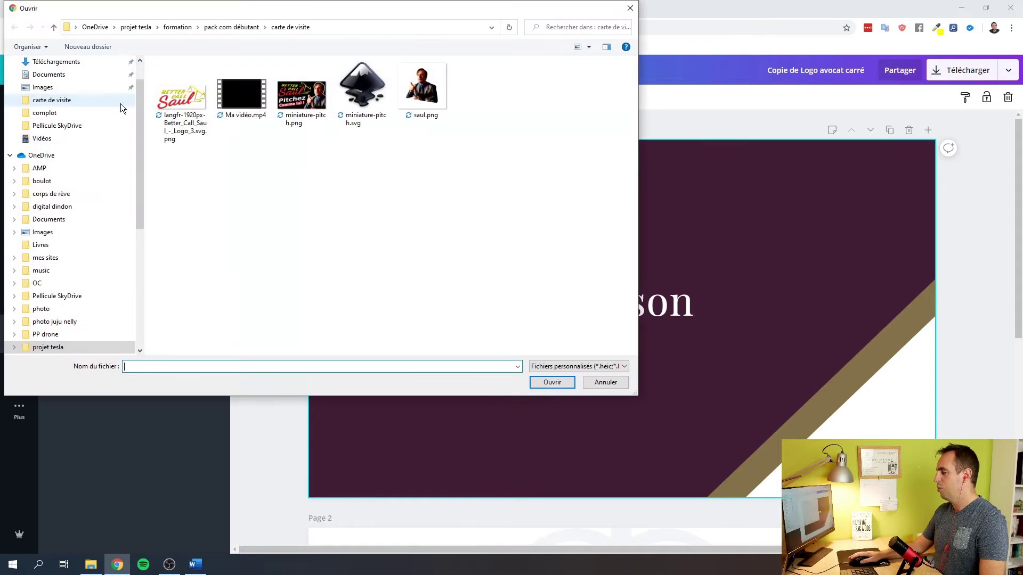
left_click(182, 101)
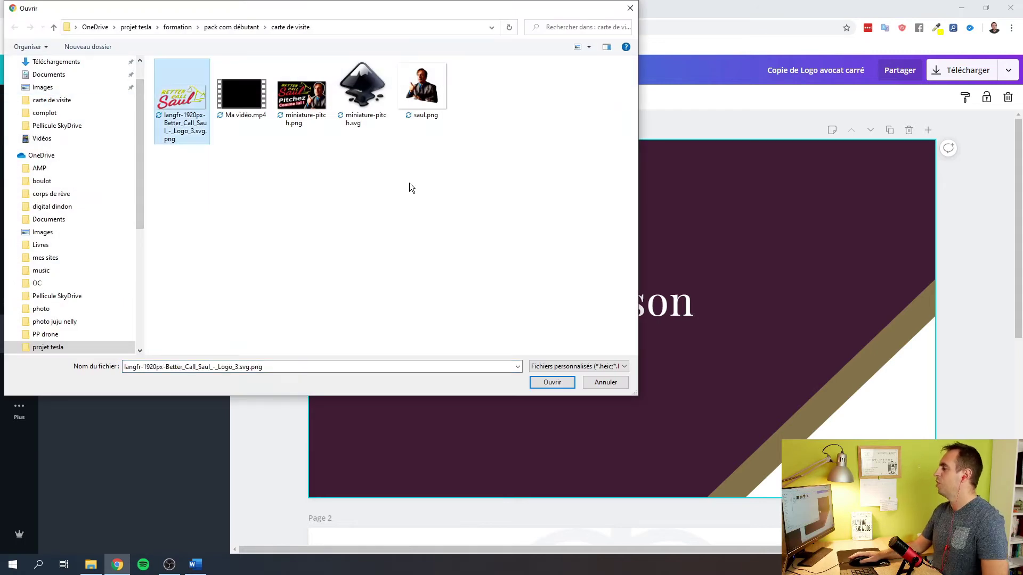
left_click(425, 95, "ctrl")
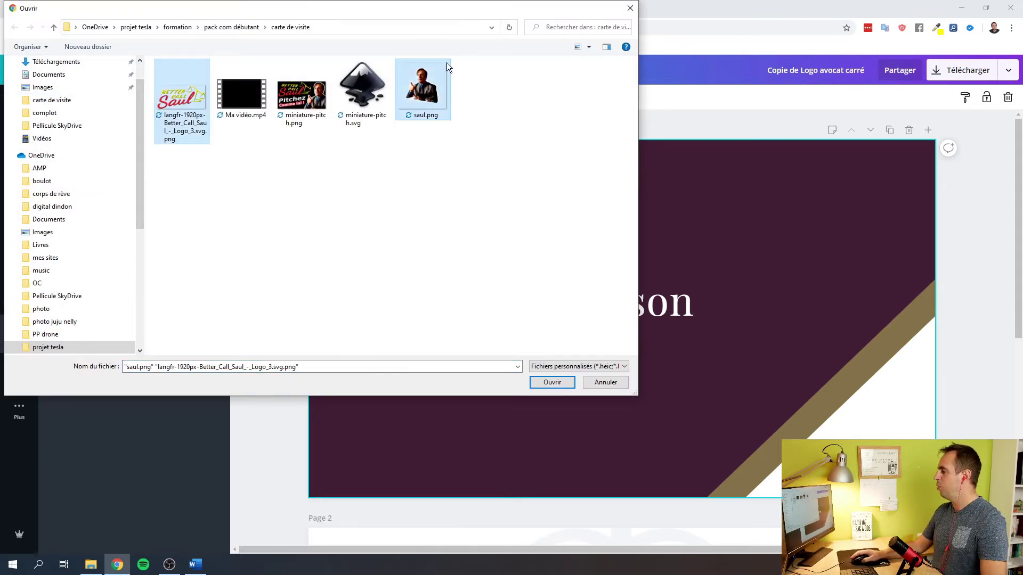
key("Return")
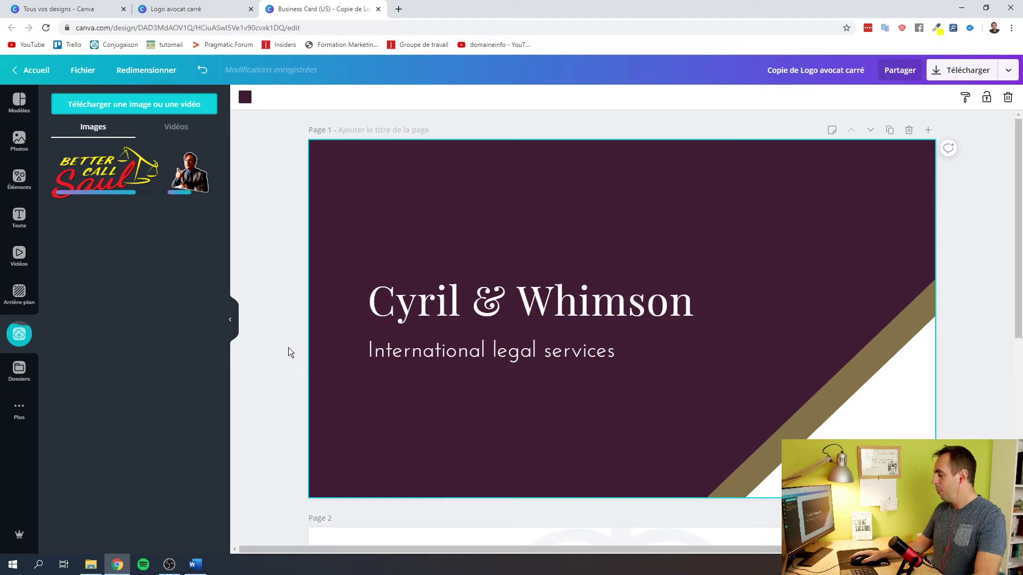
Replace the title and tagline text on page 1 with the uploaded Better Call Saul logo, vertically centred and shifted towards the left edge
left_click(459, 299)
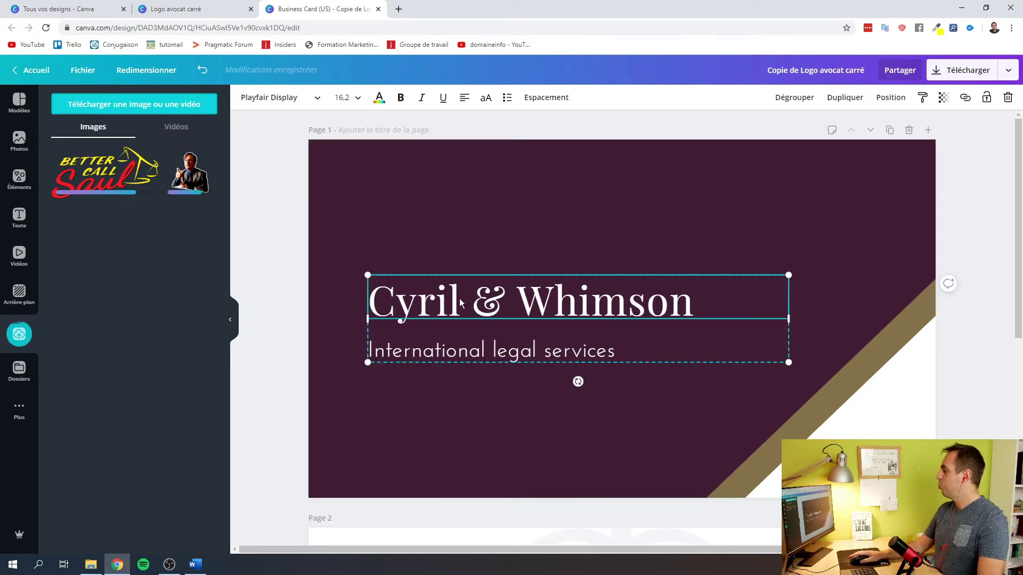
key("Delete")
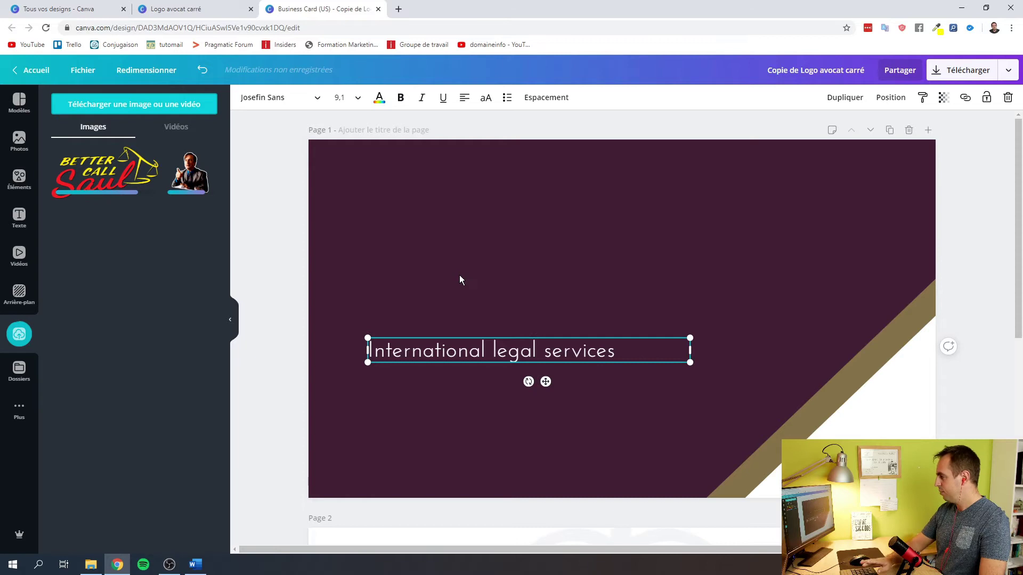
key("Delete")
left_click(100, 177)
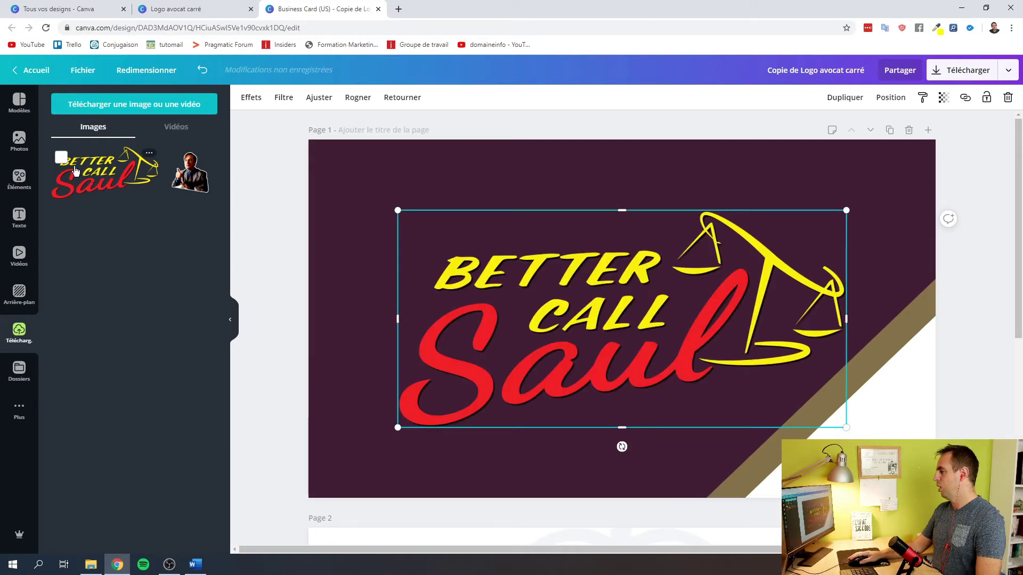
left_click_drag(566, 315, 509, 318)
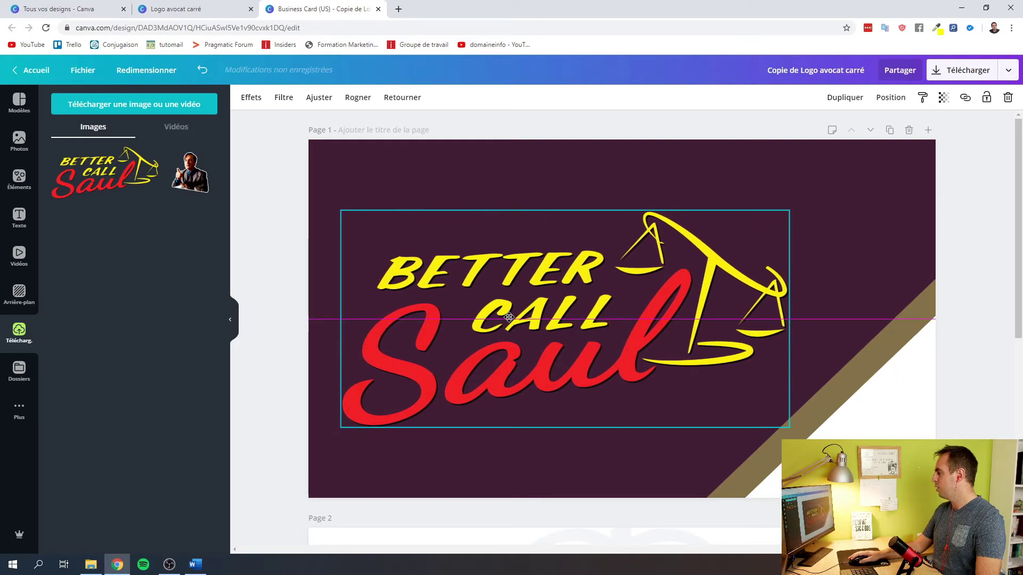
left_click_drag(509, 317, 506, 317)
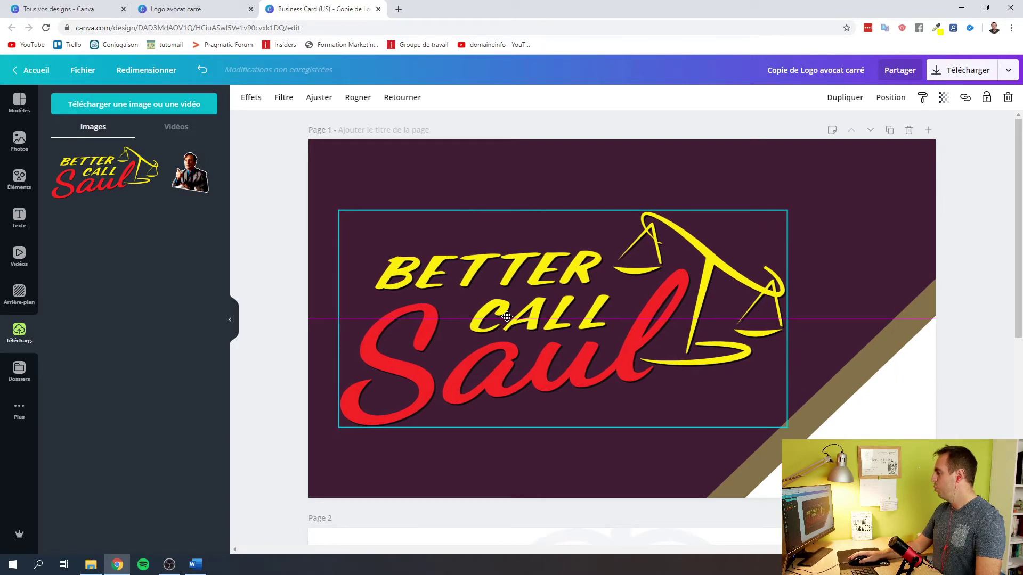
Set the background colour of page 1 to black
left_click(481, 151)
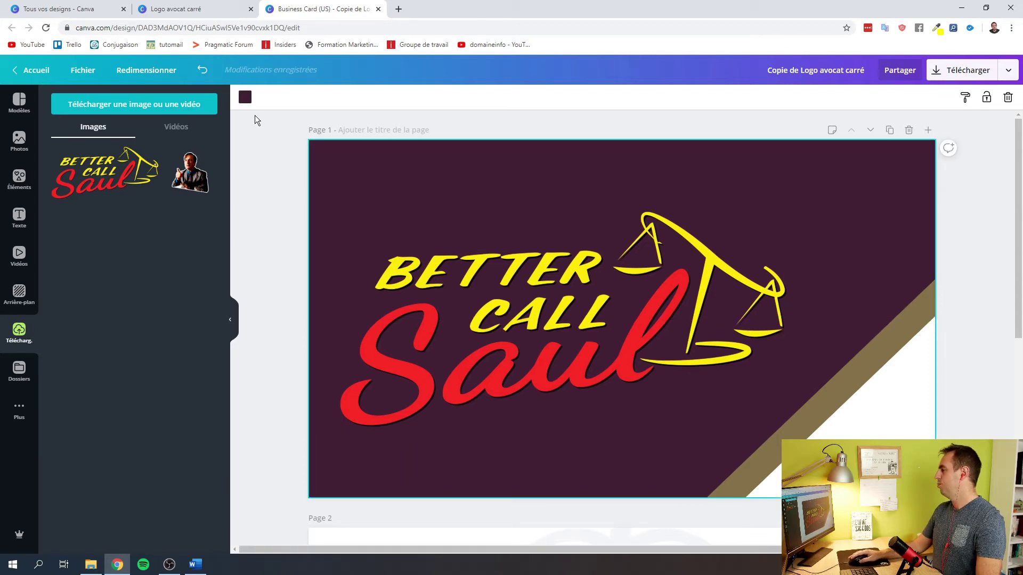
left_click(245, 97)
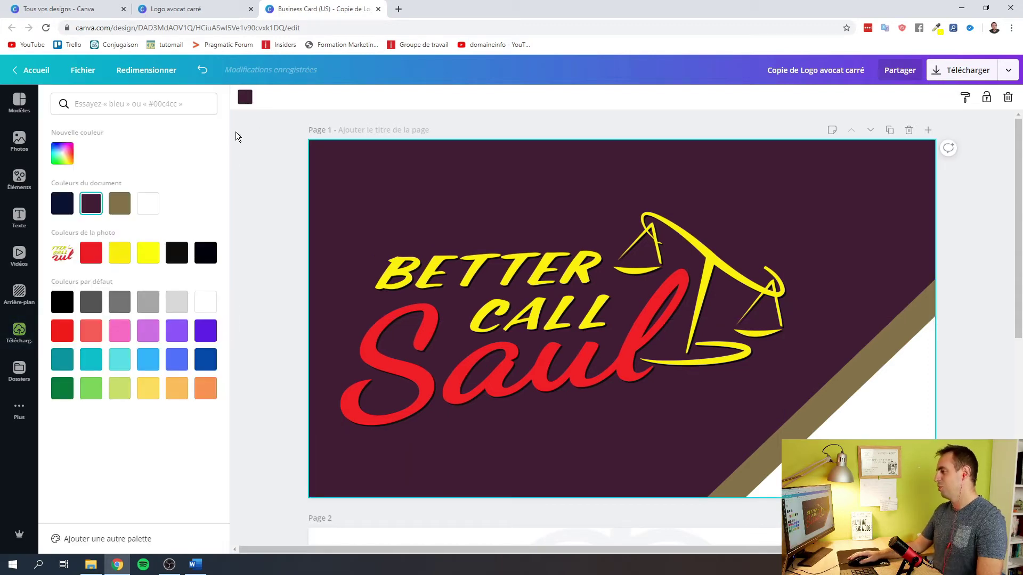
left_click(60, 303)
Recolour the brown diagonal band in the corner of page 1 with the red from the logo's photo colours
left_click(875, 356)
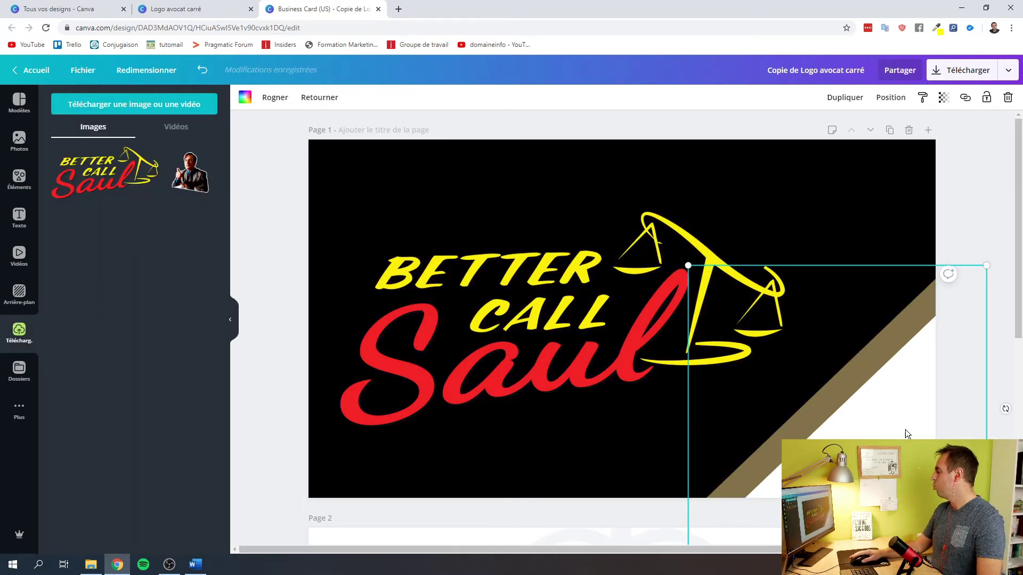
left_click_drag(918, 405, 897, 389)
left_click(245, 98)
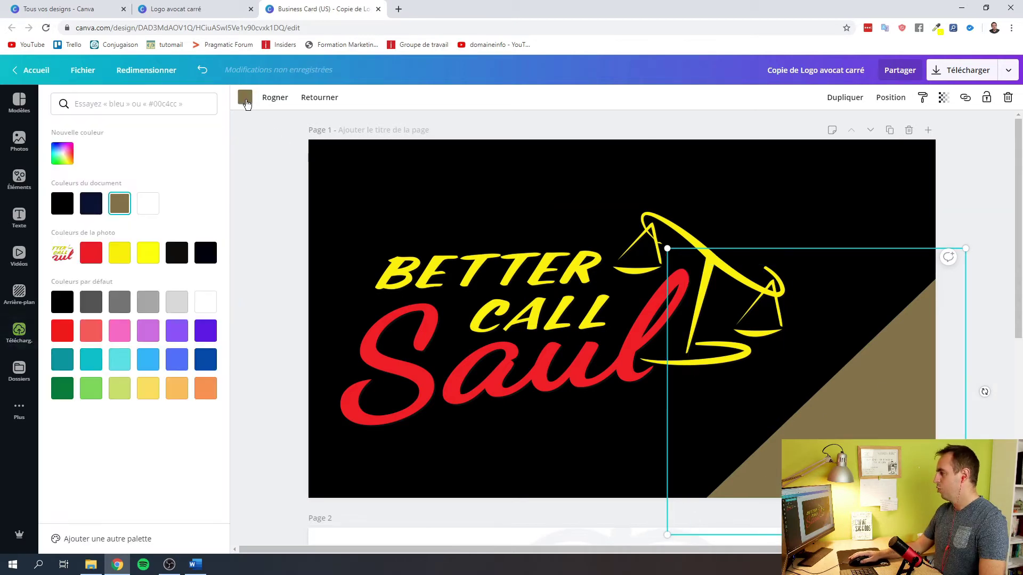
left_click(90, 255)
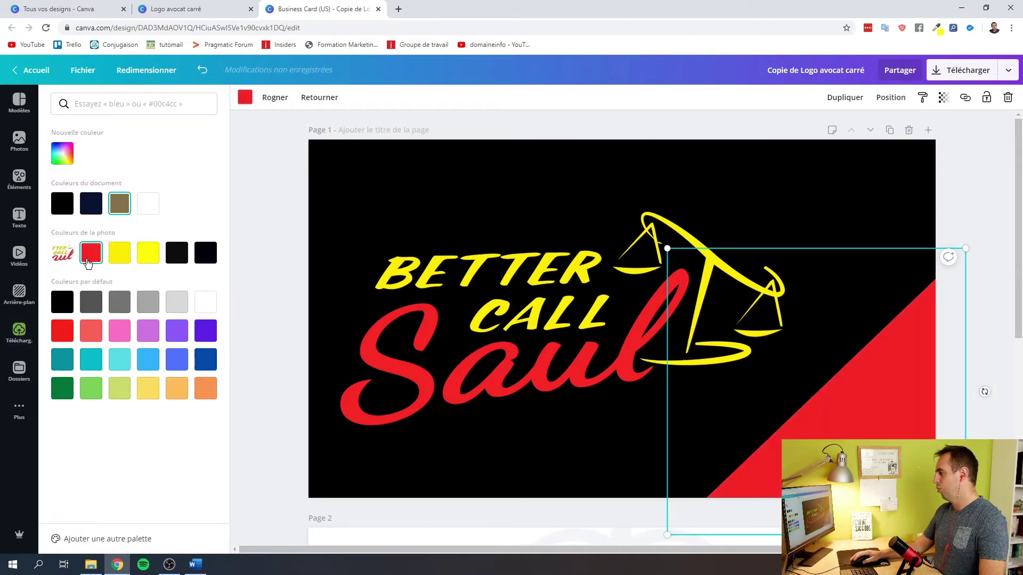
left_click(149, 256)
left_click(91, 253)
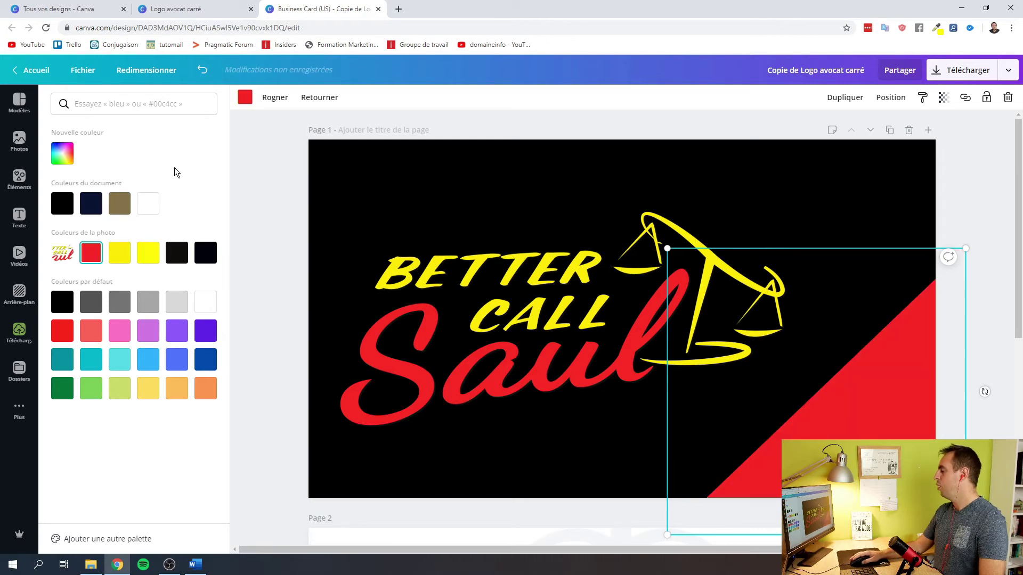
left_click(905, 101)
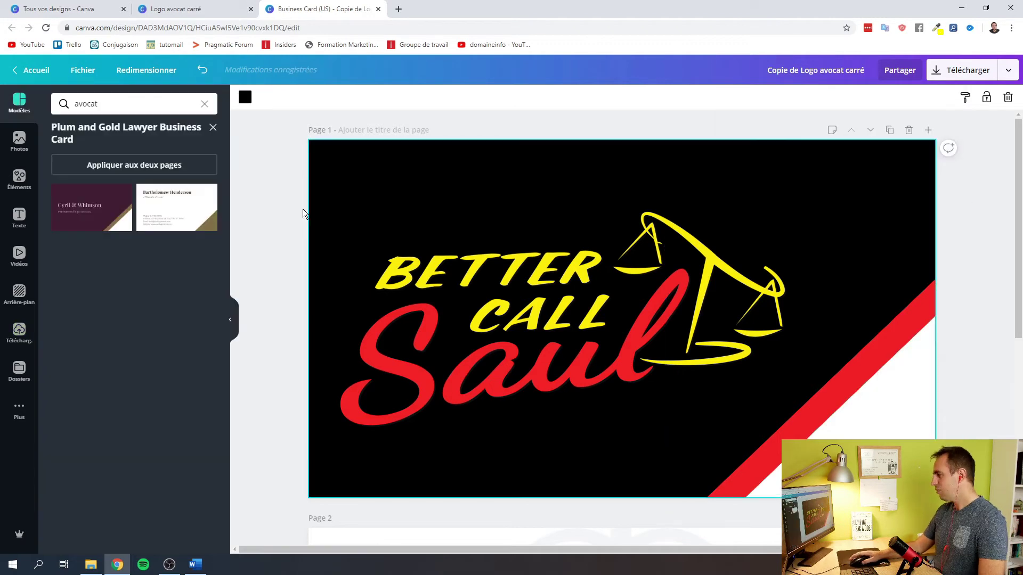
Apply the contact-details side of the Plum and Gold Lawyer Business Card template to page 2
scroll(303, 209, "down", 5)
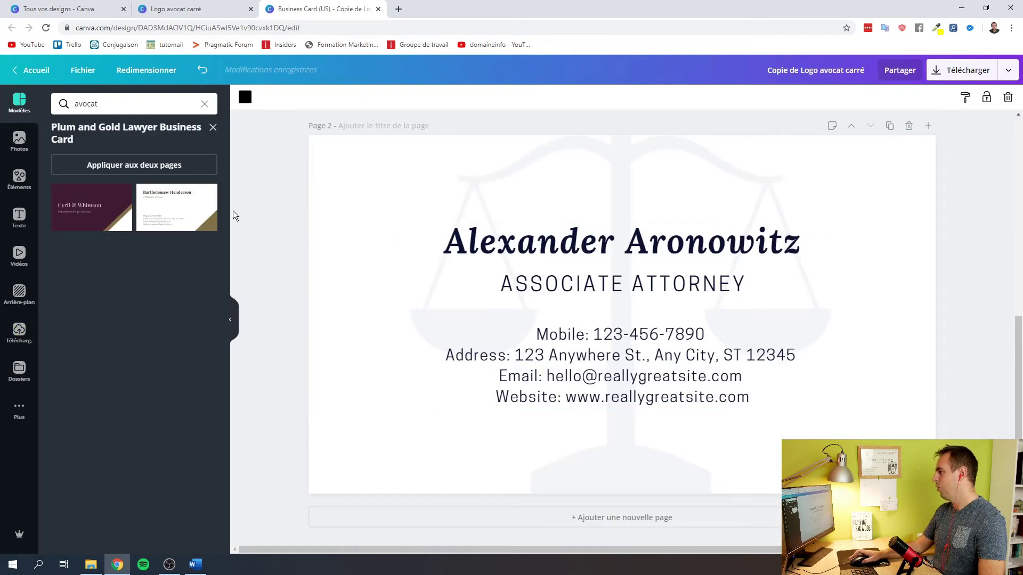
scroll(351, 202, "up", 5)
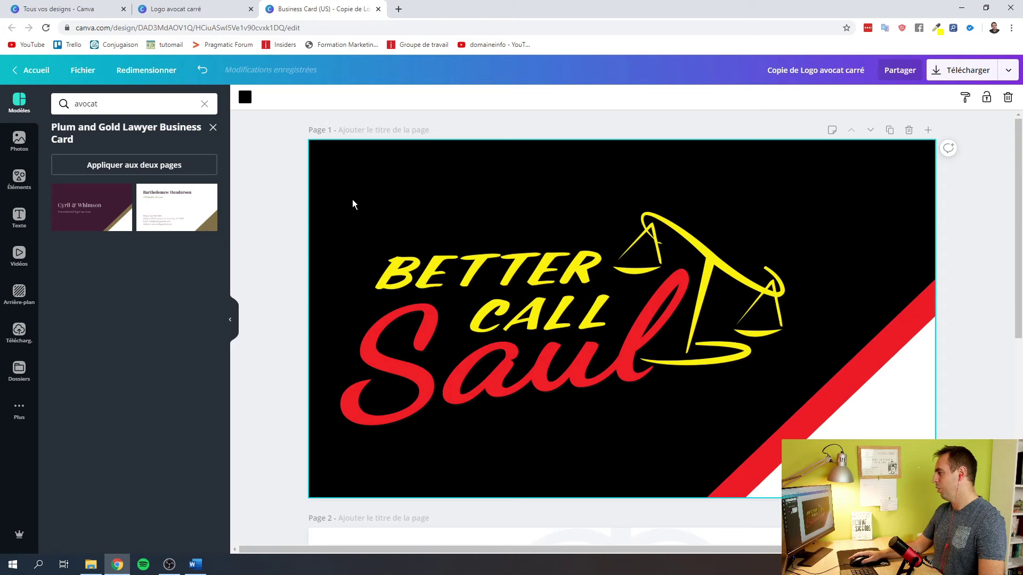
scroll(359, 387, "down", 5)
left_click(153, 229)
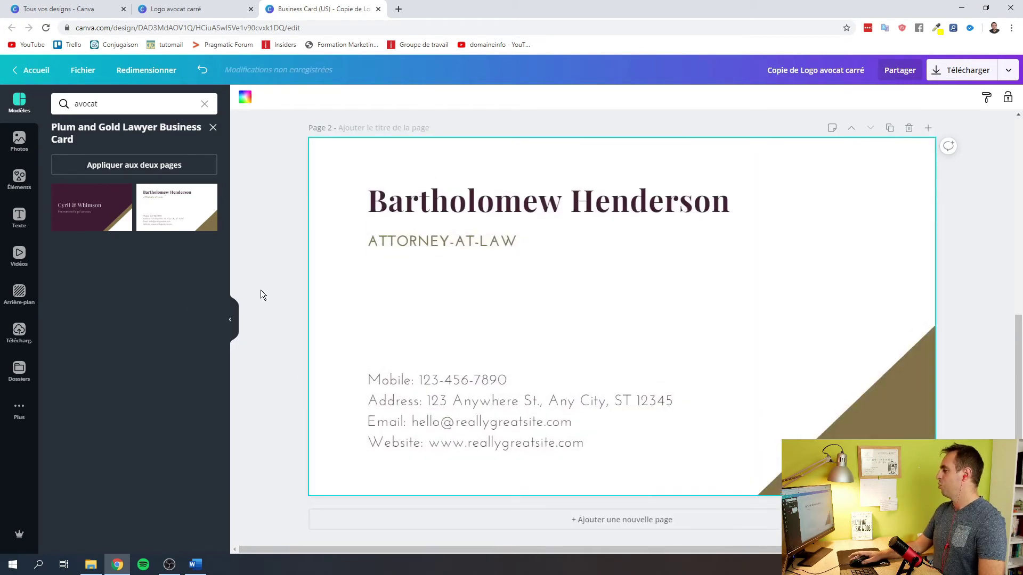
Recolour the brown corner triangle on page 2 with the document's red
scroll(260, 290, "up", 5)
scroll(260, 290, "down", 5)
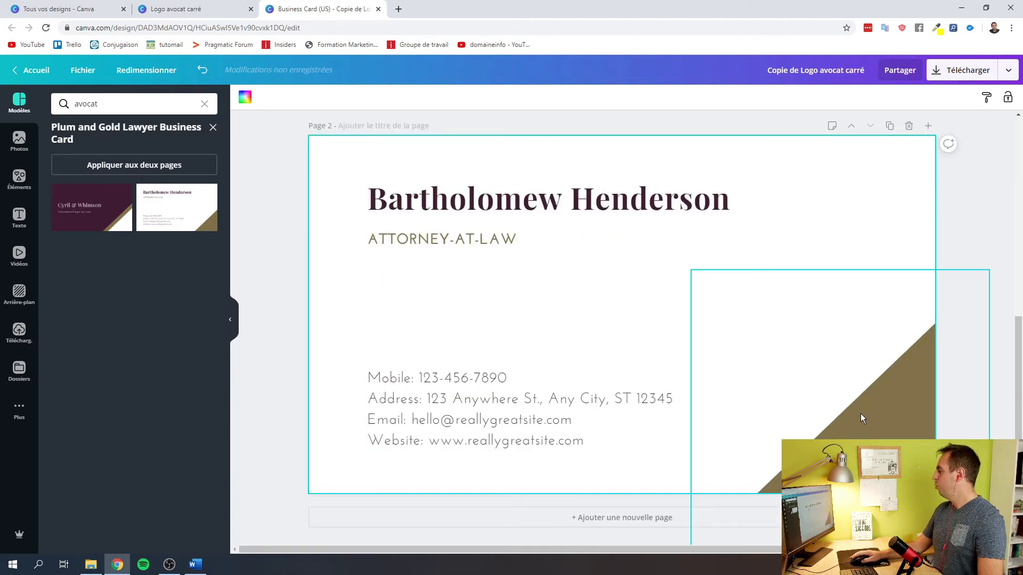
left_click(863, 419)
scroll(452, 341, "up", 5)
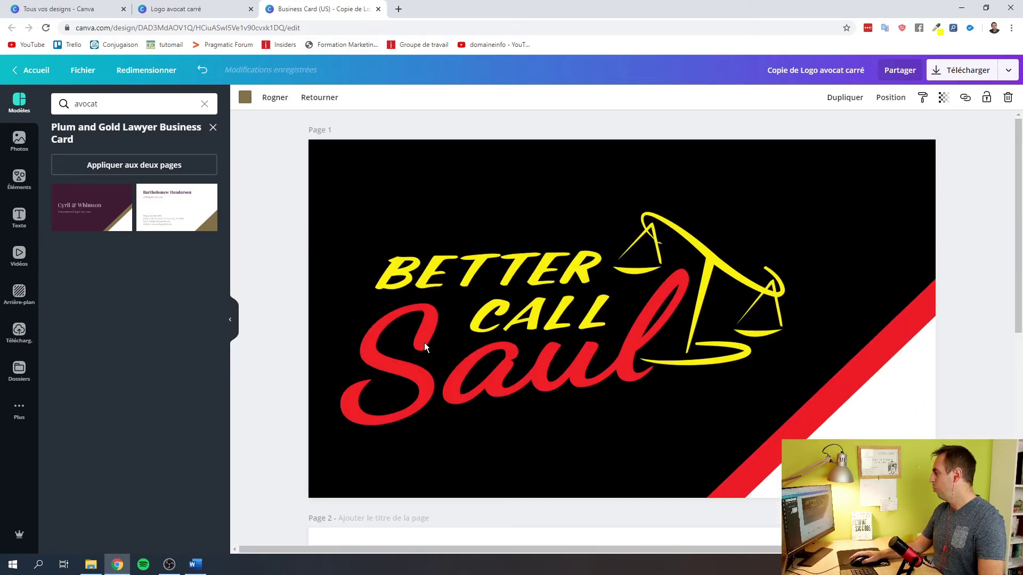
left_click(245, 99)
left_click(148, 203)
scroll(273, 254, "down", 5)
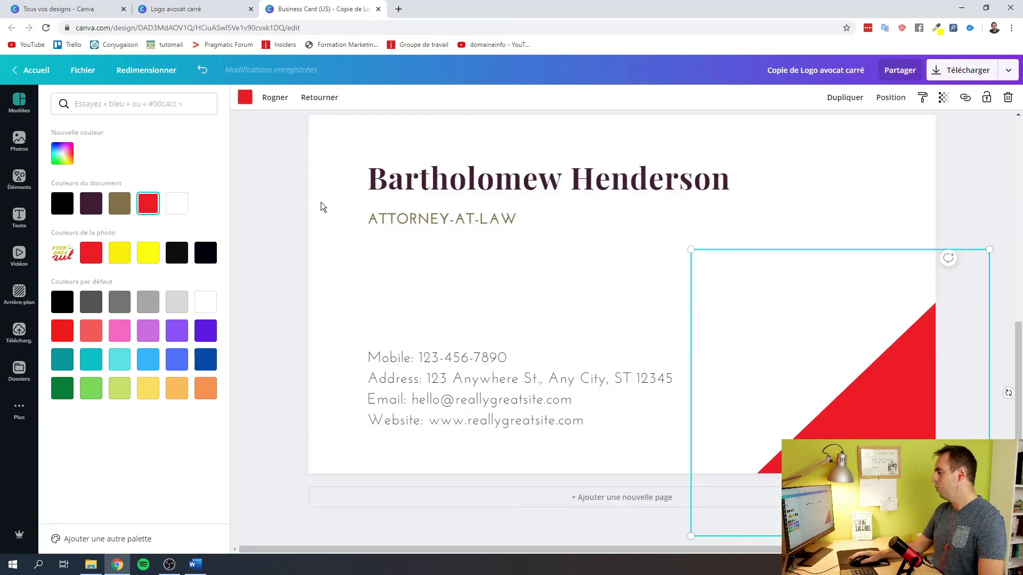
Add the uploaded saul.png portrait to page 2 and move it clear of the red corner triangle
left_click(19, 341)
left_click_drag(188, 172, 634, 224)
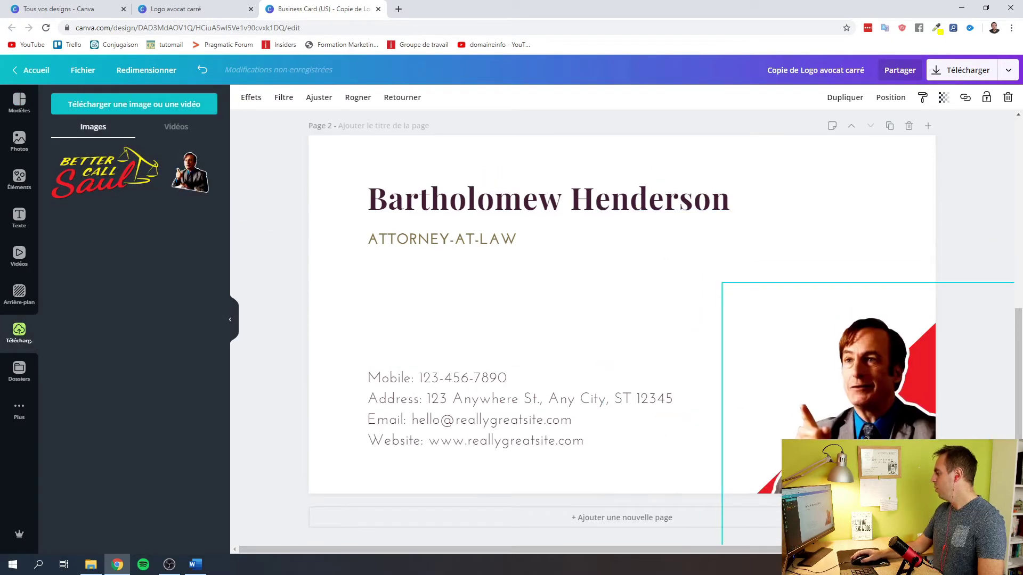
left_click_drag(757, 405, 666, 358)
left_click_drag(763, 382, 523, 304)
Enlarge the red corner triangle on page 2 to about 2.1 wide by 2 high and place the portrait over it
left_click(932, 408)
left_click_drag(691, 270, 498, 103)
left_click_drag(565, 298, 893, 417)
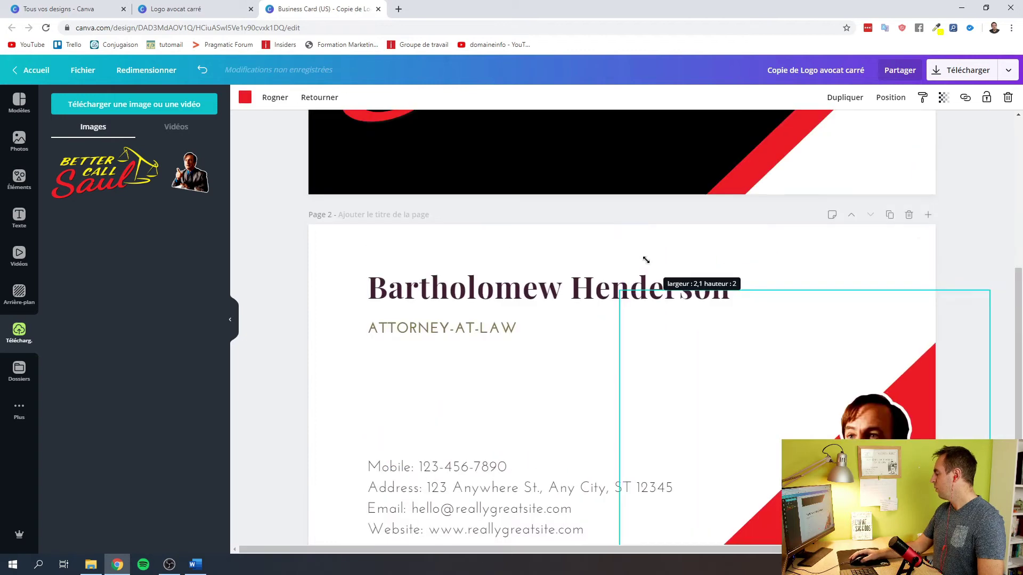
left_click_drag(647, 260, 645, 259)
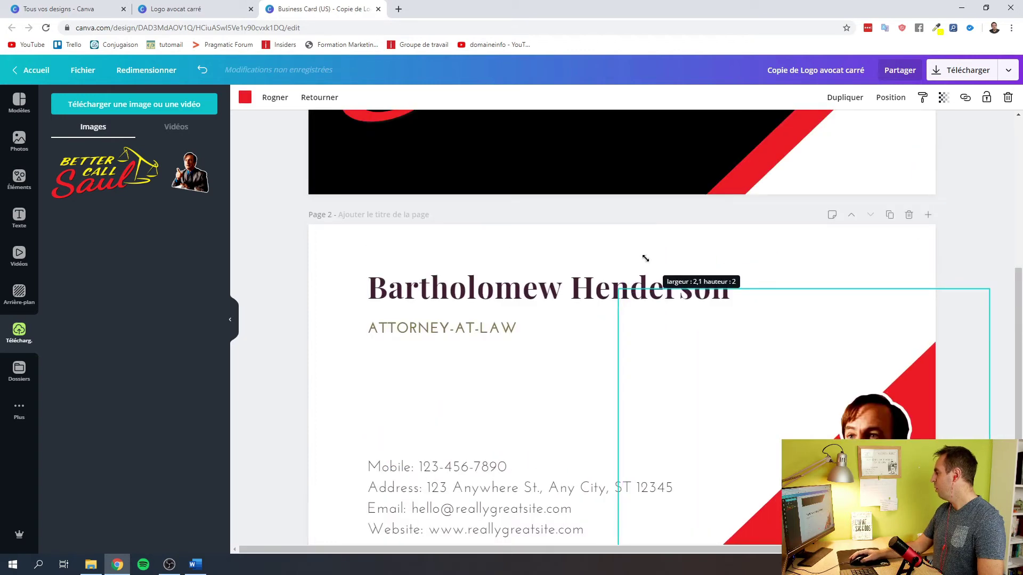
Replace the placeholder name heading on page 2 with the lawyer's full name, first and last name capitalised
scroll(645, 258, "down", 2)
left_click_drag(731, 199, 347, 201)
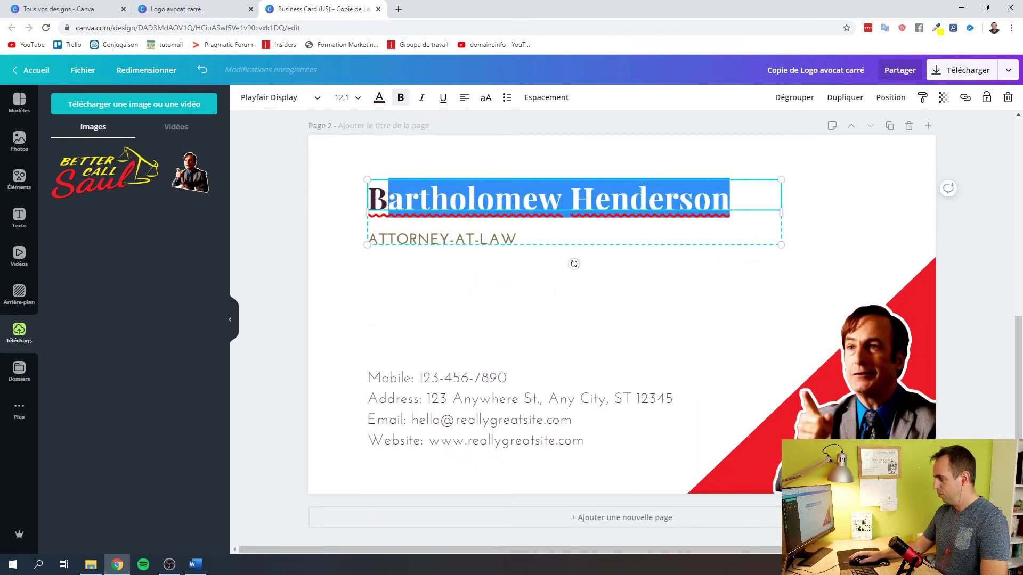
key("BackSpace")
type("Sa")
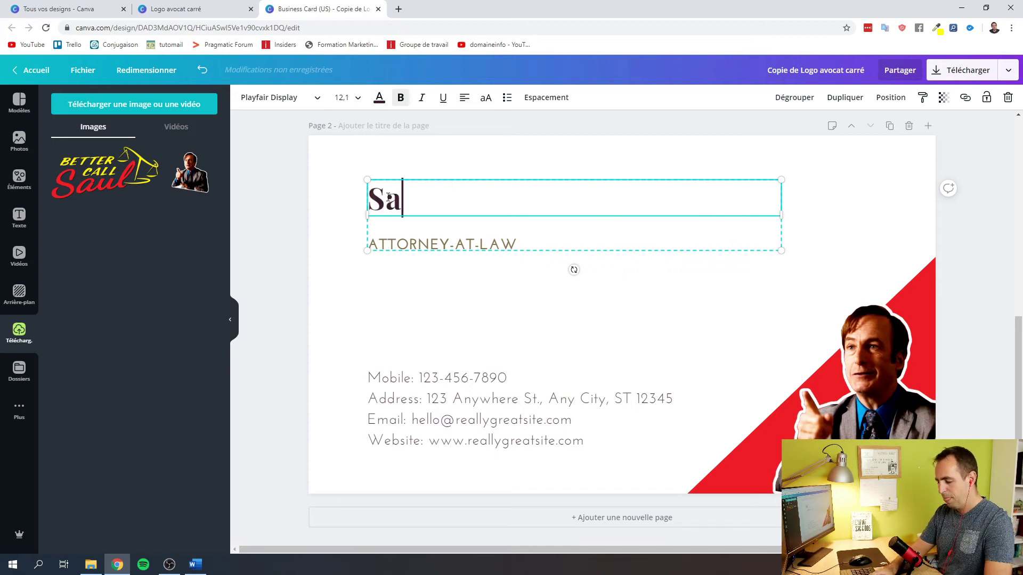
type("ul goodman")
left_click(457, 199)
key("BackSpace")
type("G")
Recolour the whole name heading on page 2 with the document's black
left_click_drag(584, 201, 367, 201)
scroll(385, 220, "up", 7)
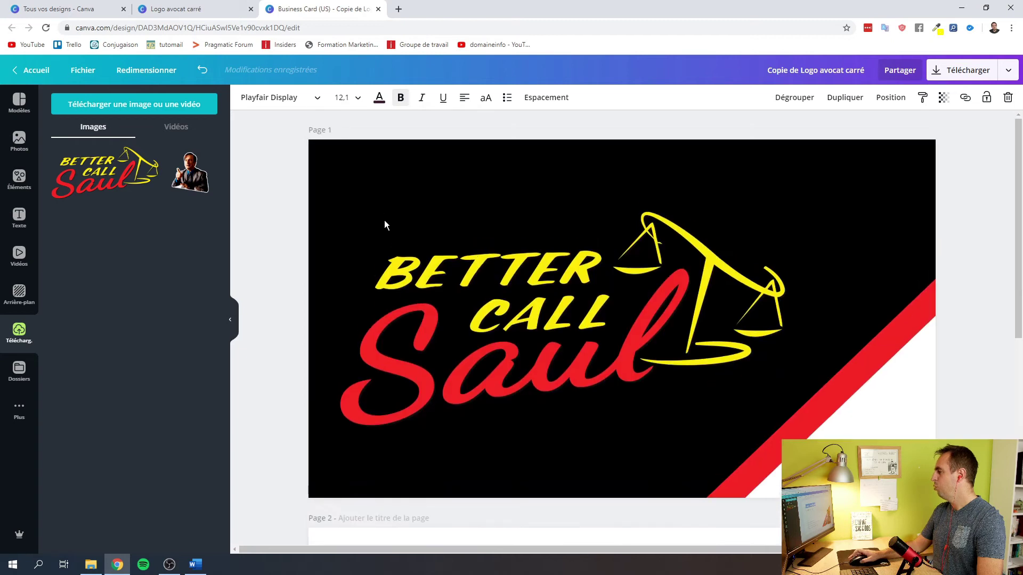
scroll(439, 194, "down", 5)
scroll(451, 215, "down", 2)
left_click(380, 98)
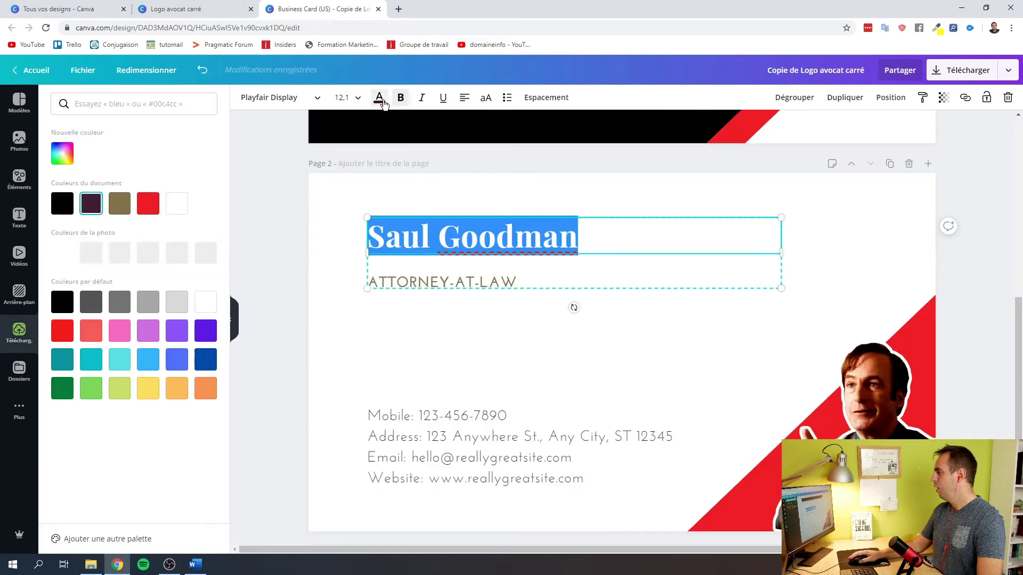
left_click(63, 204)
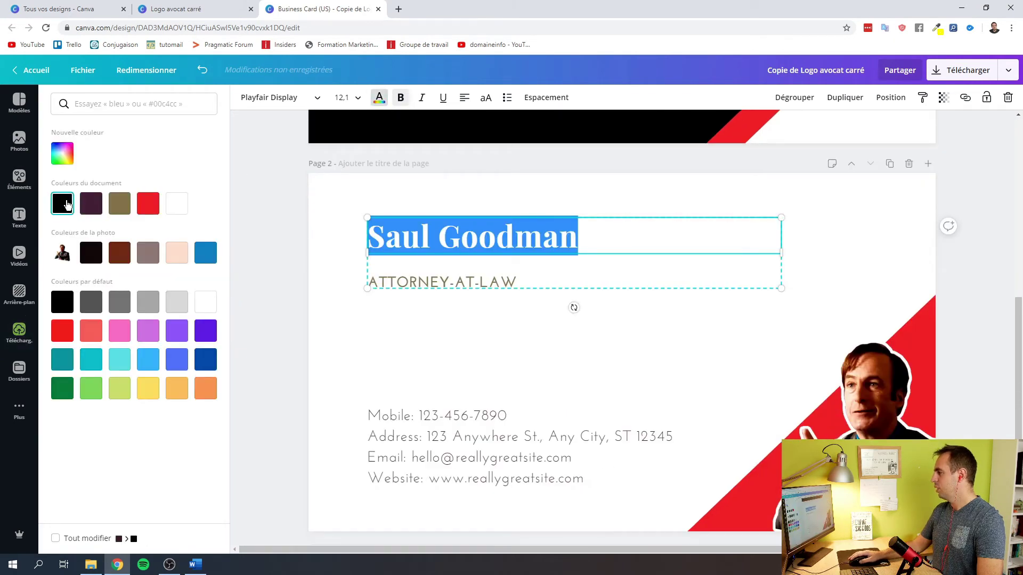
left_click(332, 302)
Recolour the ATTORNEY-AT-LAW line on page 2 with the logo's yellow
double_click(442, 281)
scroll(361, 128, "up", 2)
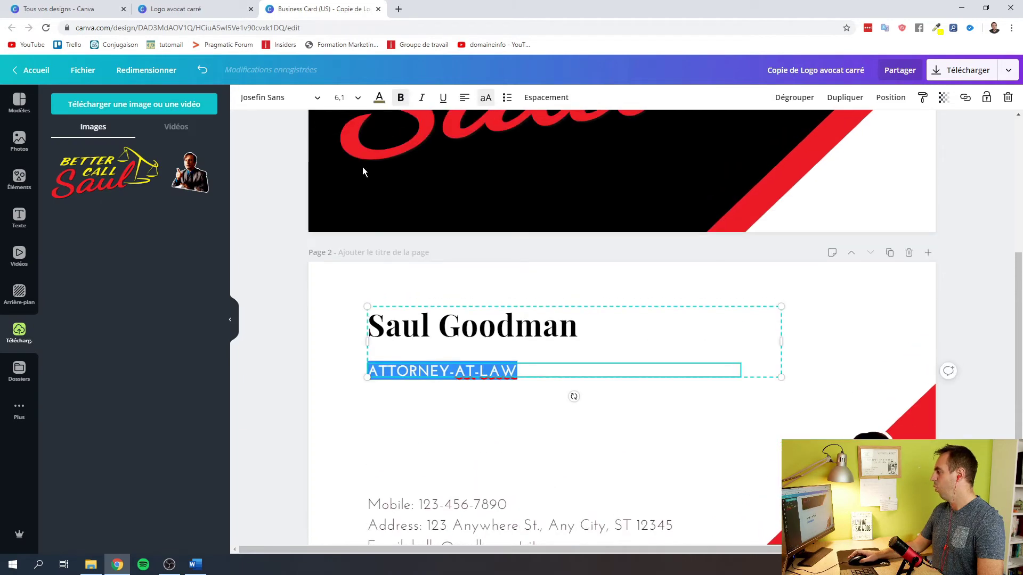
scroll(362, 172, "up", 5)
scroll(361, 155, "down", 6)
left_click(371, 107)
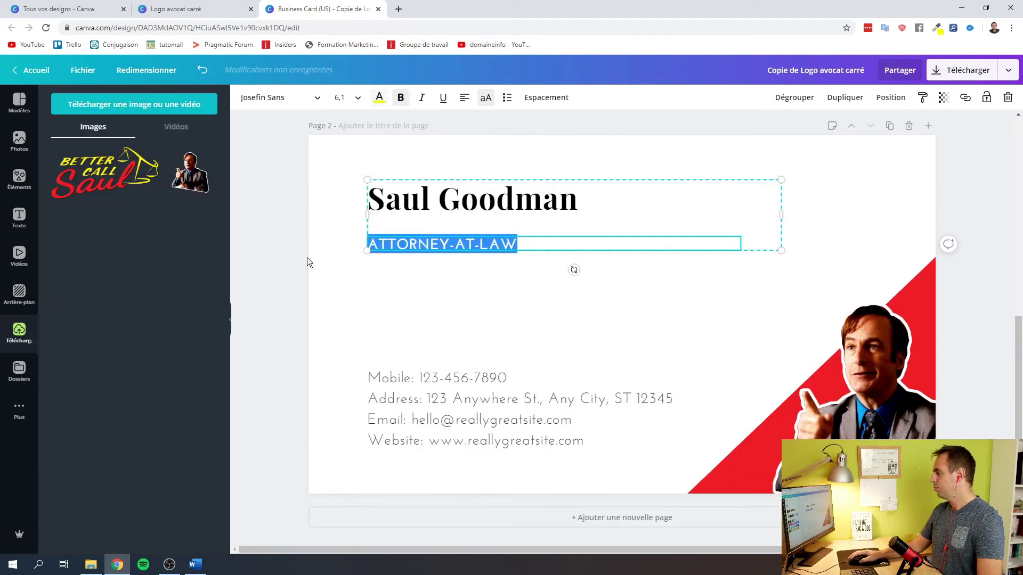
Recolour the whole ATTORNEY-AT-LAW line on page 2 with the document's red
left_click(525, 245)
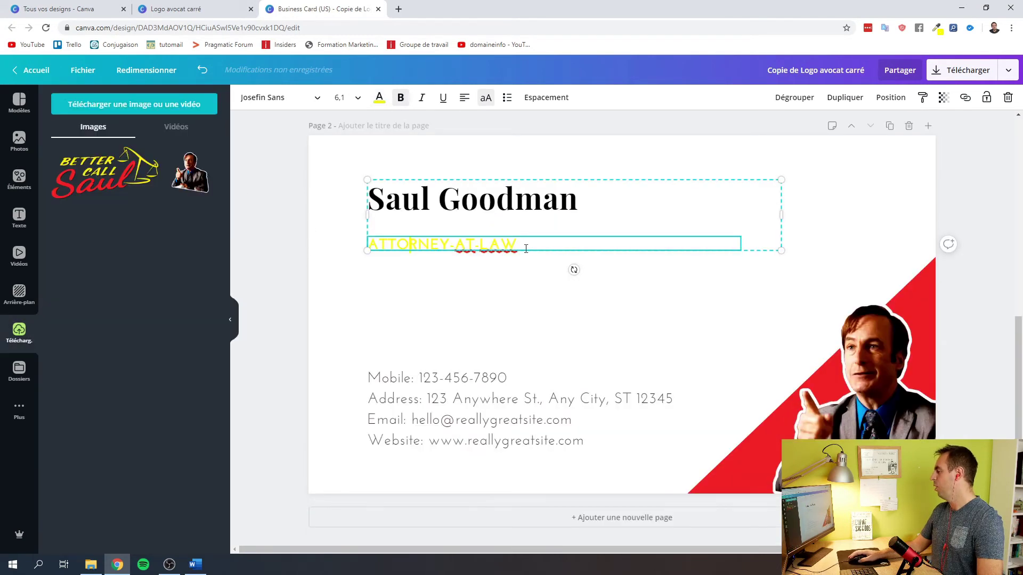
left_click_drag(528, 245, 377, 245)
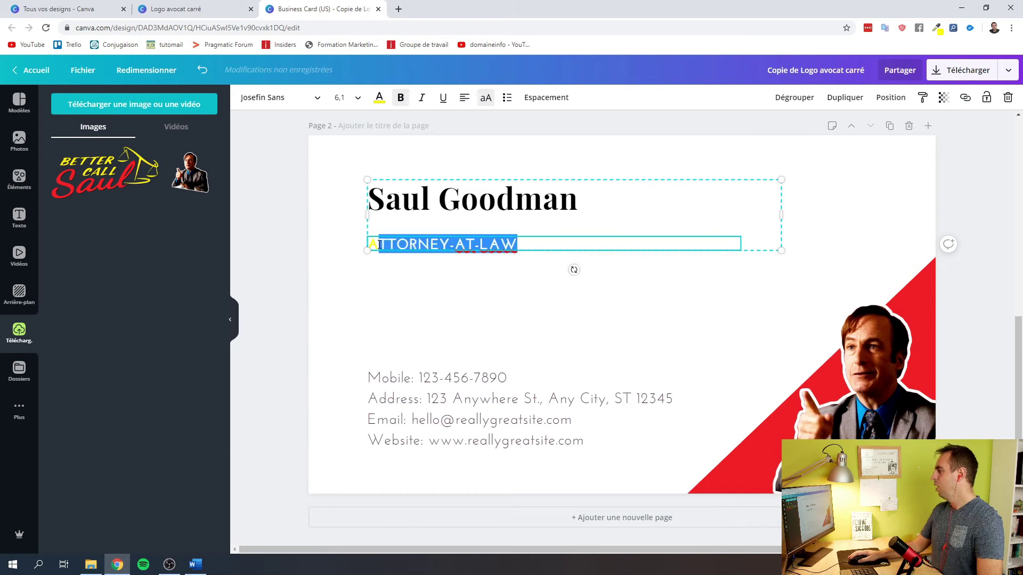
left_click(379, 99)
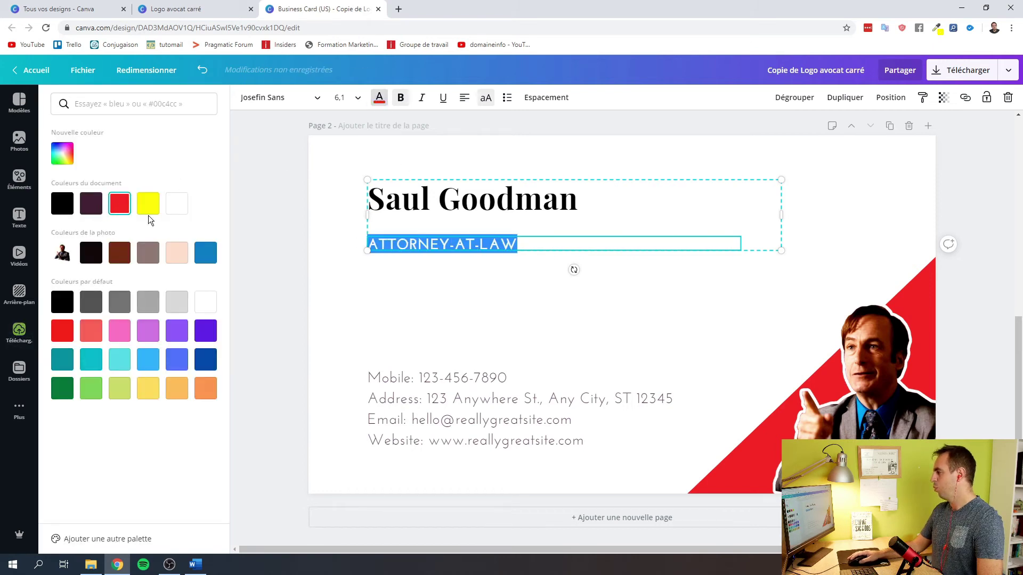
left_click(423, 312)
Try yellow on the white corner triangle of page 1 and set the triangle back to white
scroll(423, 312, "up", 7)
scroll(490, 320, "down", 3)
scroll(491, 320, "up", 3)
left_click(868, 356)
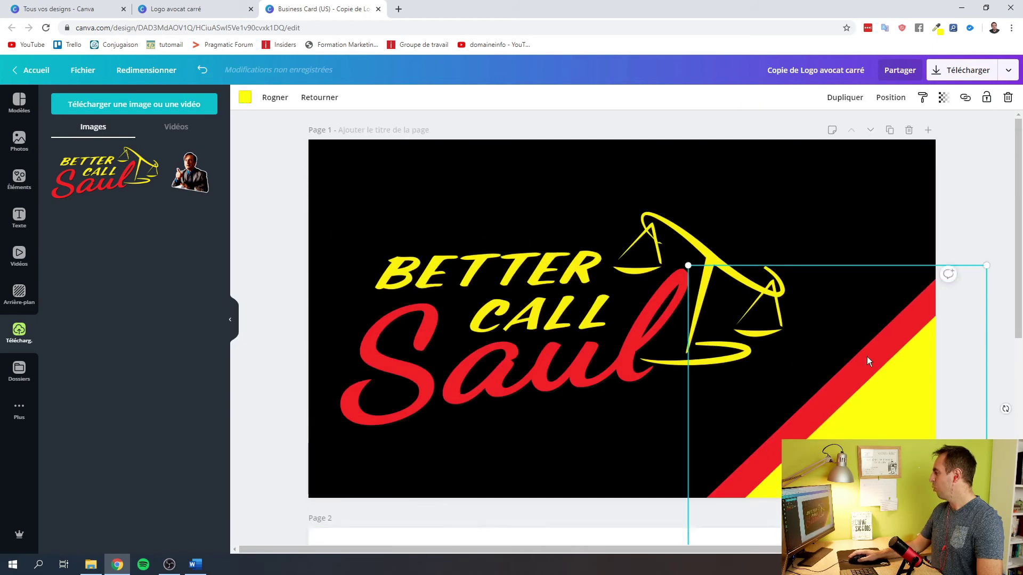
left_click(245, 98)
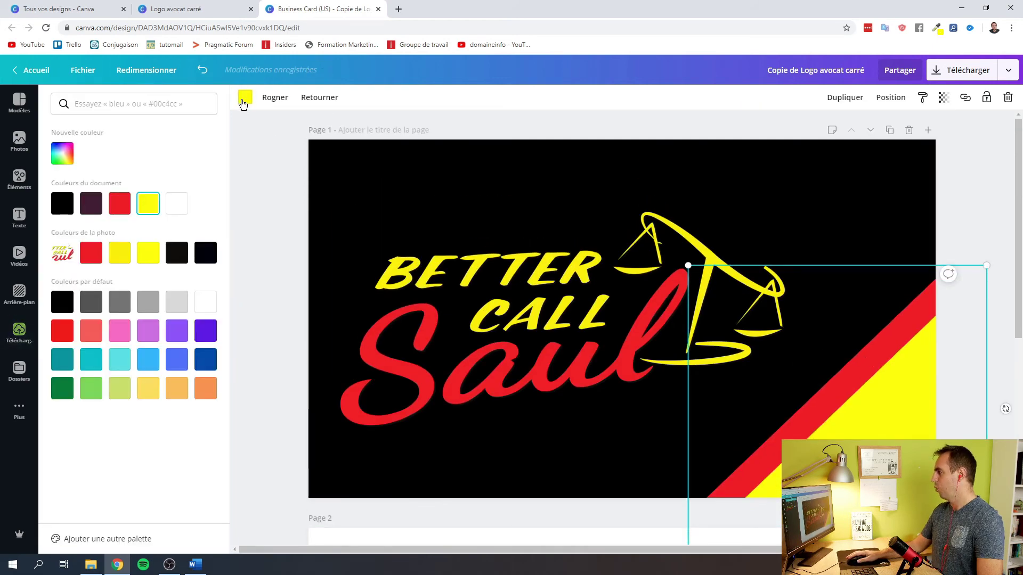
left_click(180, 203)
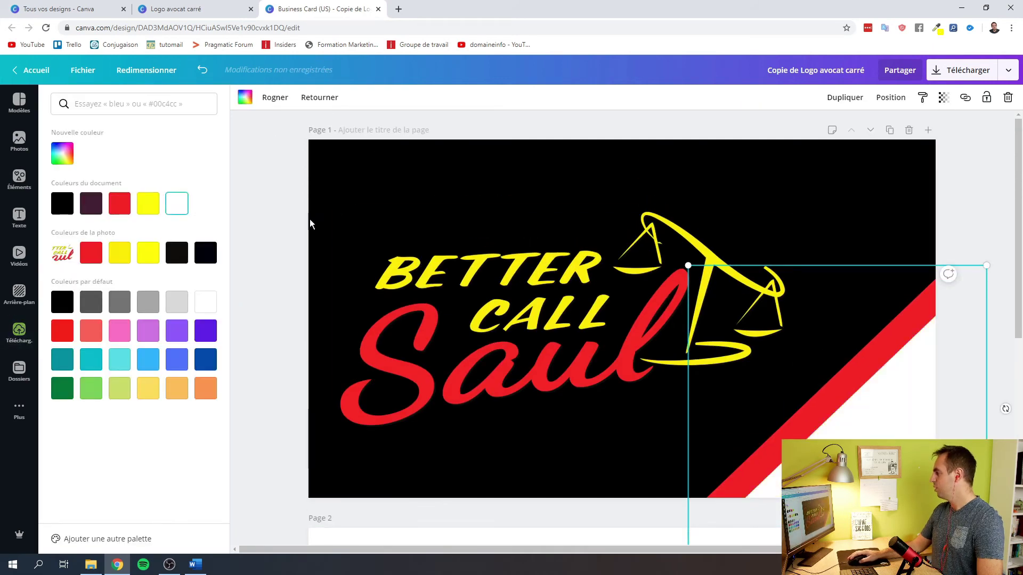
Recolour the red corner triangle on page 1 yellow and layer it behind the white triangle, leaving a yellow stripe
left_click(891, 102)
left_click(852, 130)
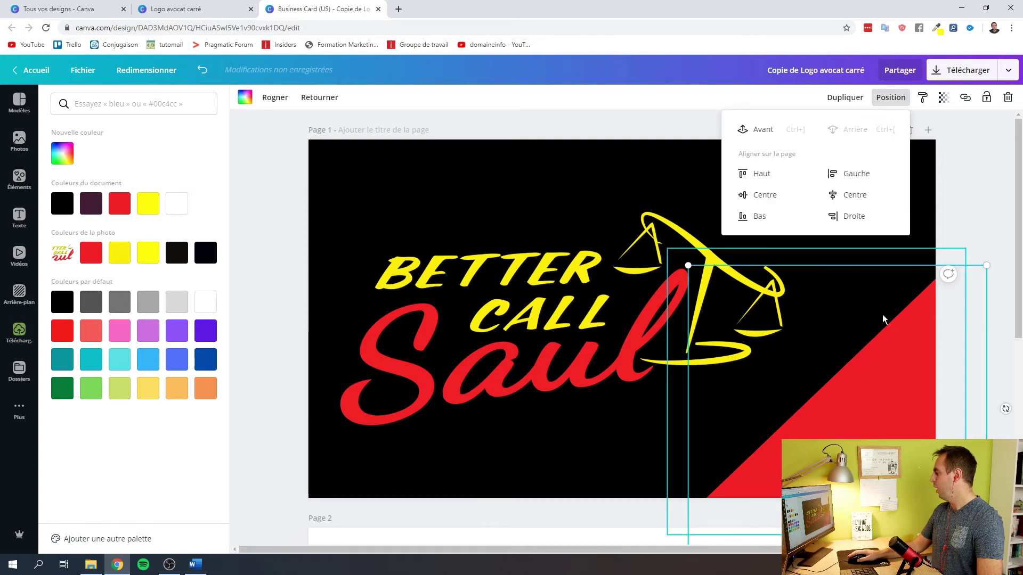
left_click(899, 394)
left_click(148, 203)
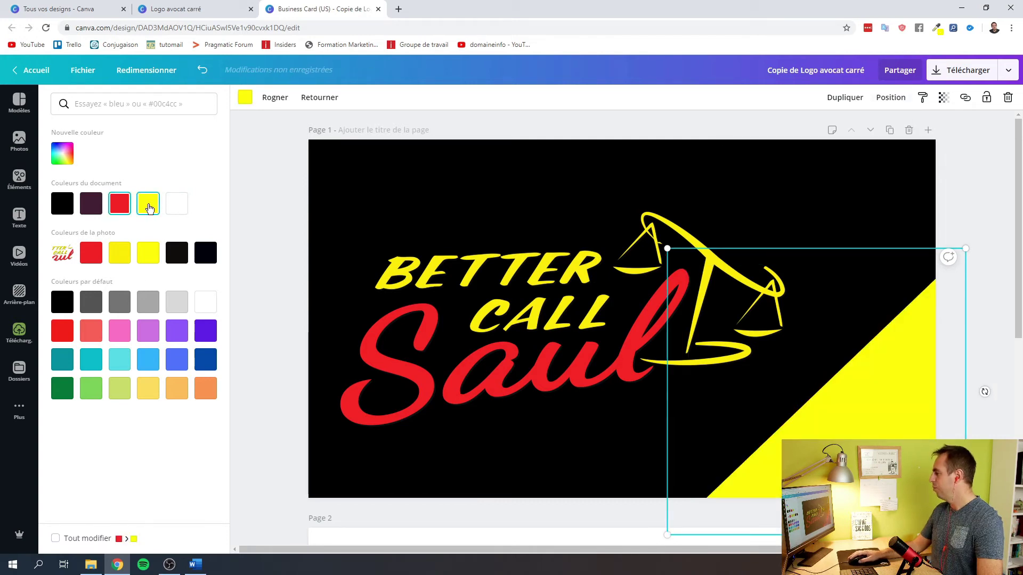
left_click(891, 98)
left_click(853, 130)
Recolour the red corner triangle behind the portrait on page 2 yellow
scroll(729, 414, "down", 5)
left_click(738, 456)
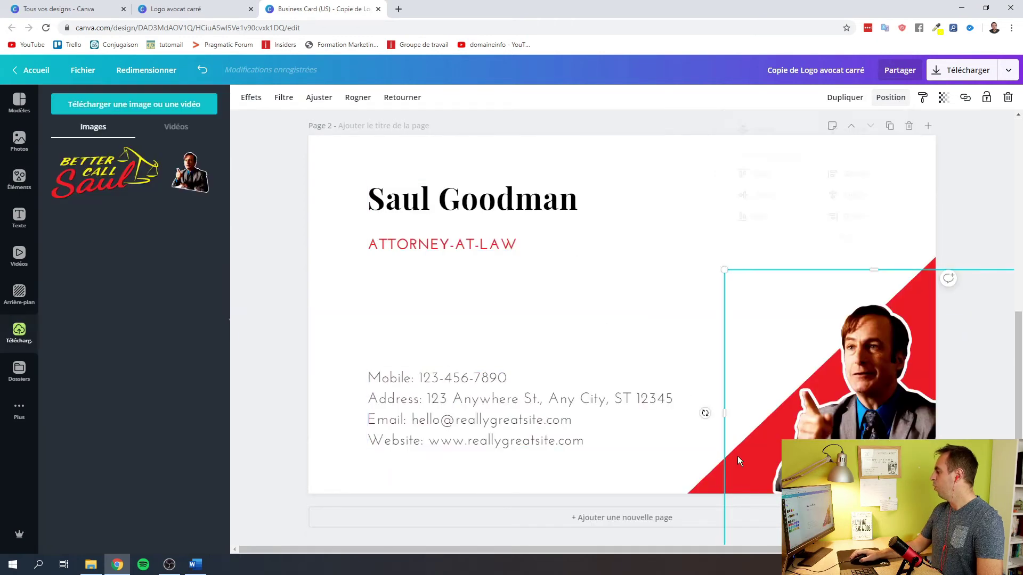
left_click(704, 488)
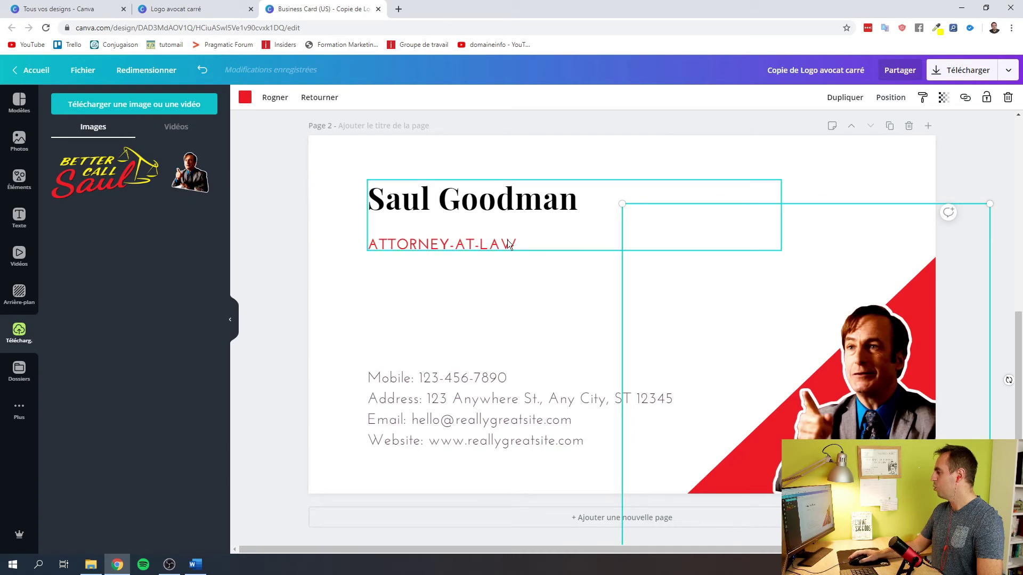
scroll(662, 254, "up", 5)
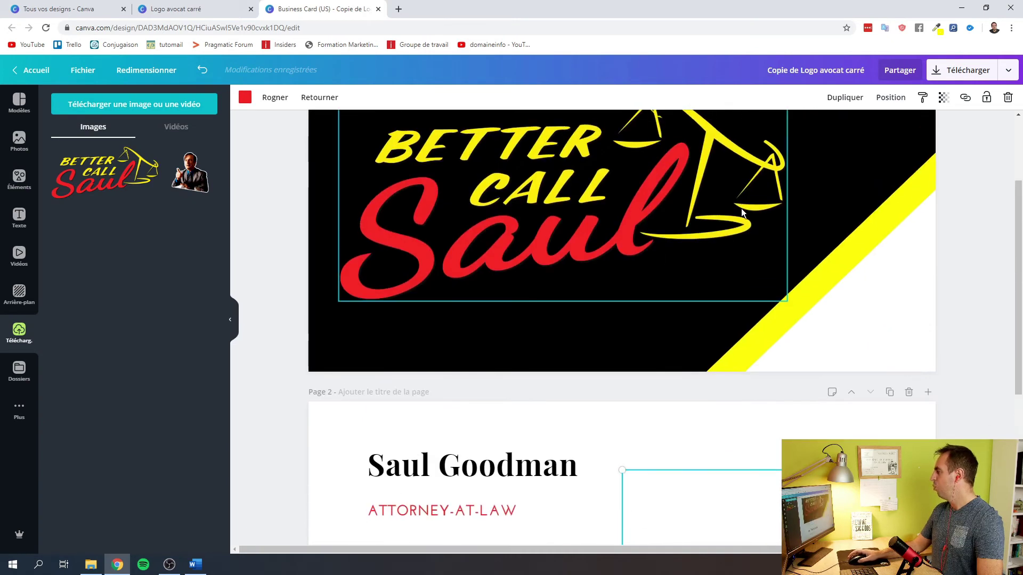
scroll(741, 209, "up", 3)
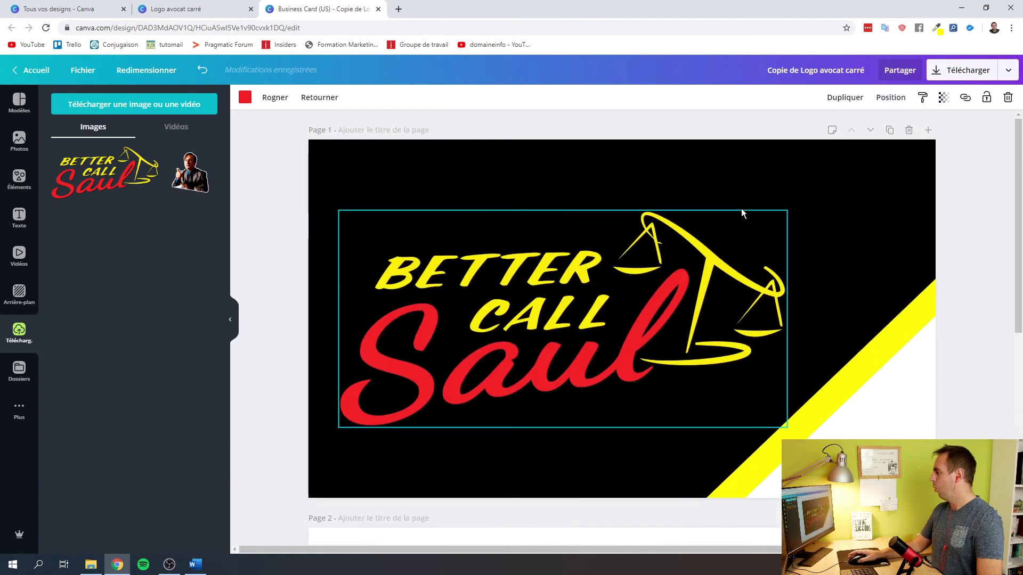
left_click(245, 99)
left_click(149, 203)
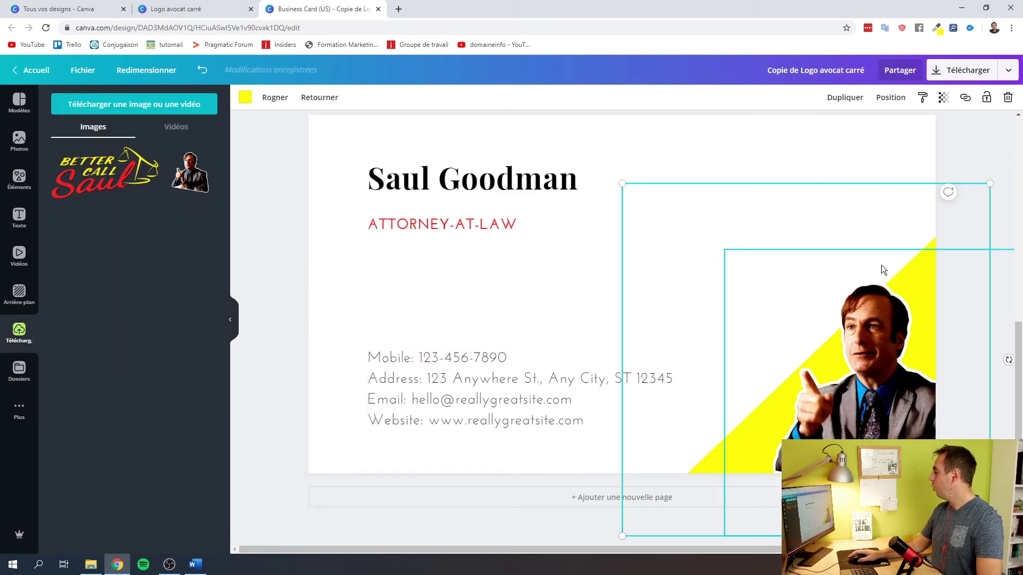
Recolour the corner triangle behind the portrait on page 2 black and compare the card's two sides
left_click(245, 97)
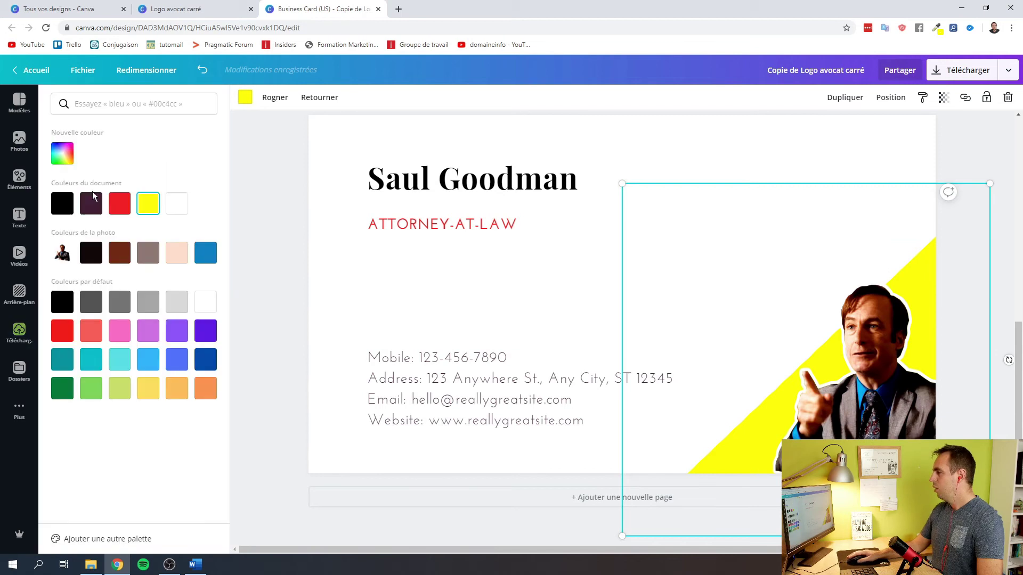
left_click(62, 204)
left_click(500, 289)
scroll(464, 279, "up", 7)
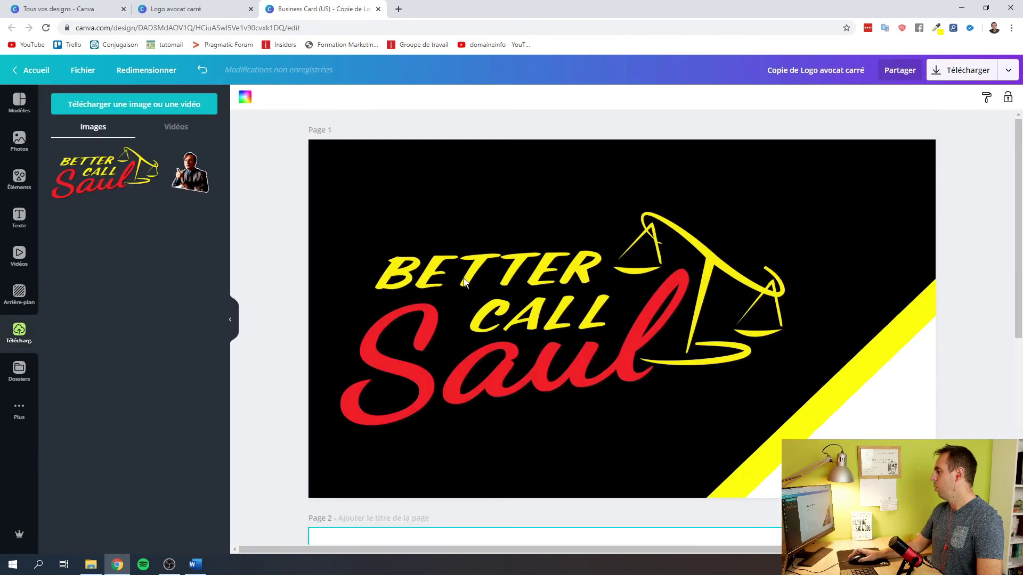
scroll(463, 278, "down", 6)
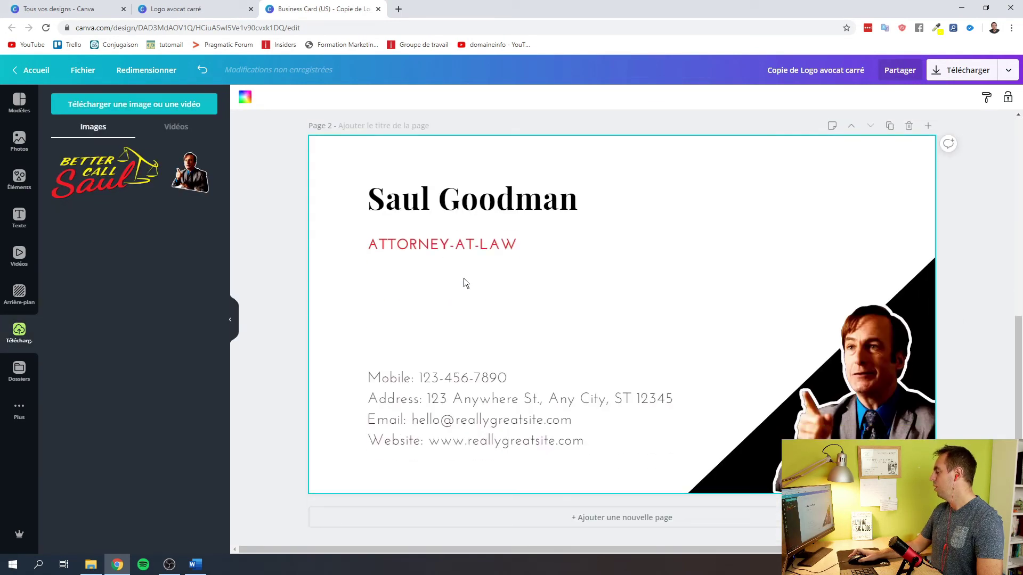
Set the background of page 2 to the document's yellow and compare it with page 1
scroll(463, 283, "up", 3)
left_click(245, 97)
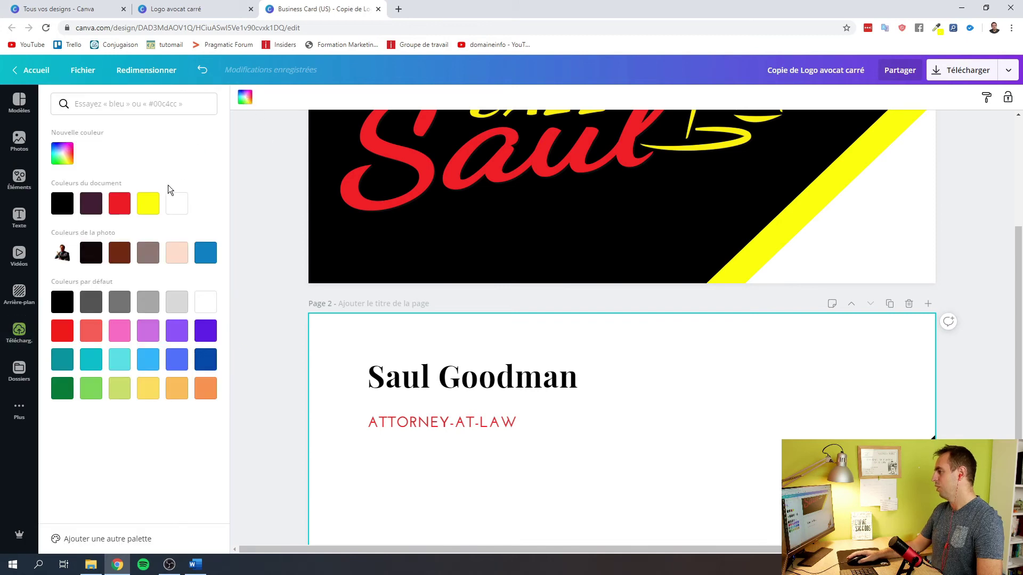
left_click(148, 204)
scroll(250, 270, "up", 4)
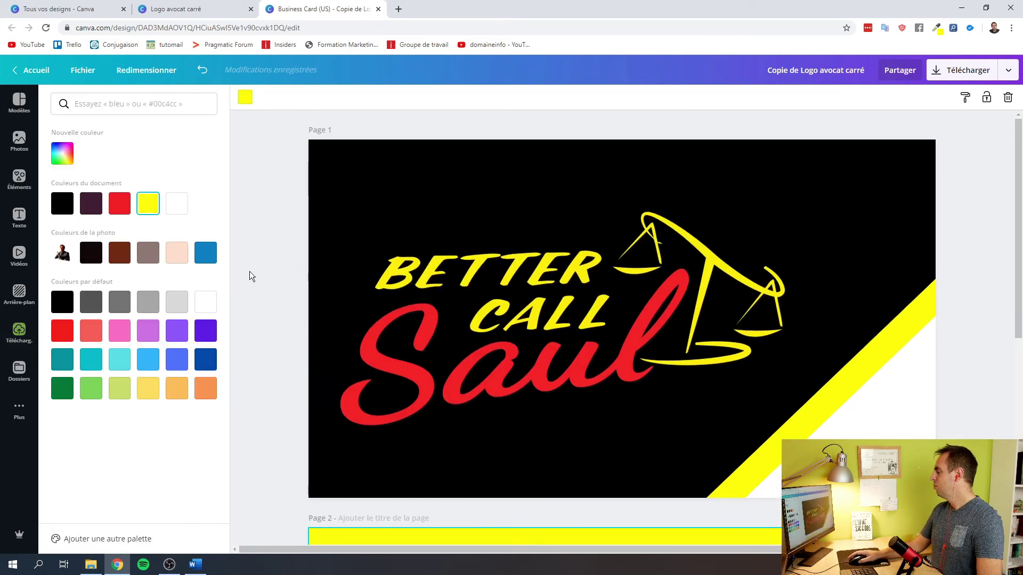
scroll(250, 271, "down", 5)
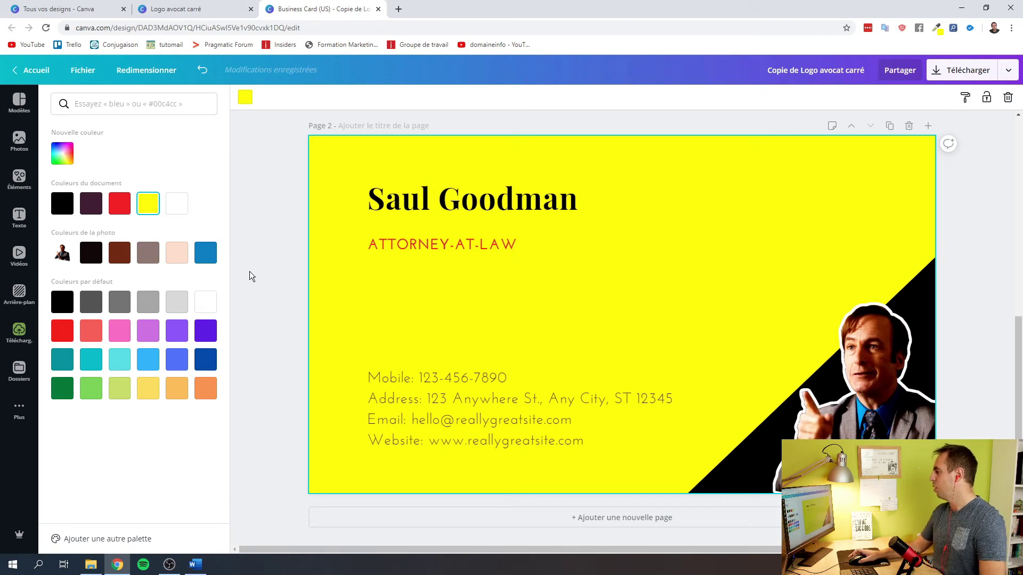
left_click(385, 269)
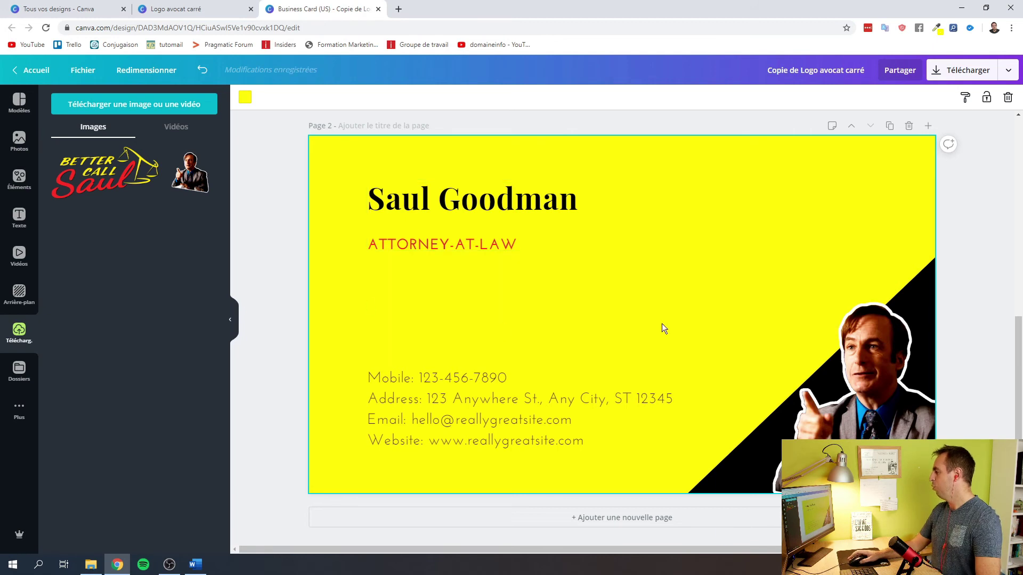
scroll(765, 267, "up", 5)
scroll(765, 264, "up", 2)
scroll(765, 263, "down", 6)
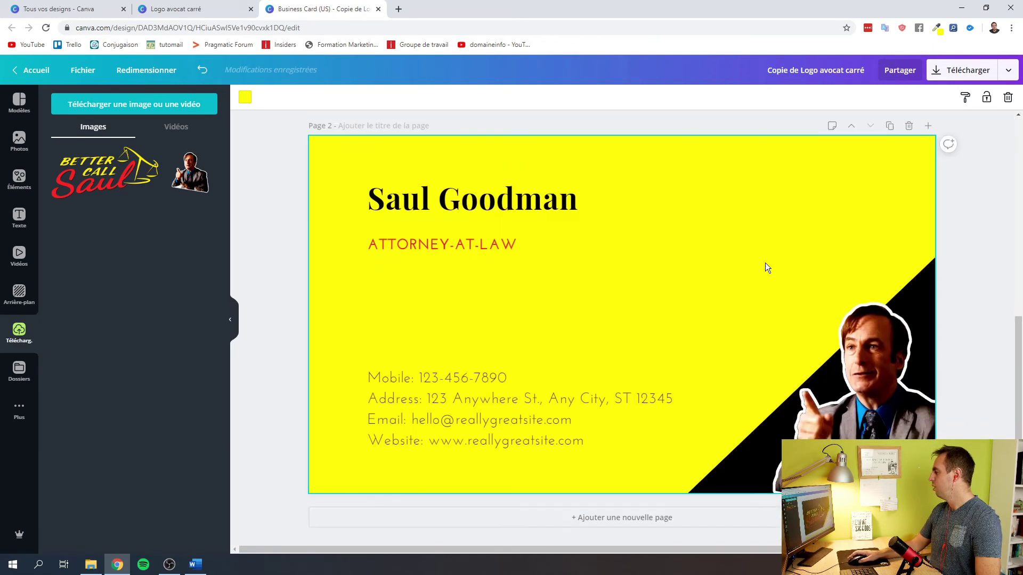
Enlarge the grouped name and job title on page 2 to about one and a half times their size
left_click(536, 210)
left_click_drag(781, 253, 1009, 289)
left_click(430, 376)
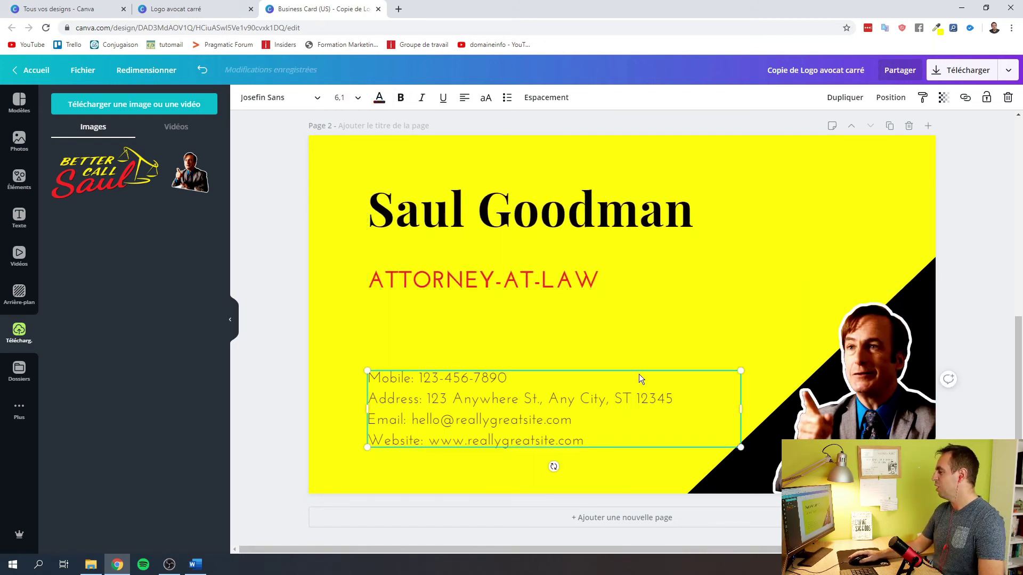
left_click_drag(758, 350, 856, 272)
scroll(370, 308, "up", 5)
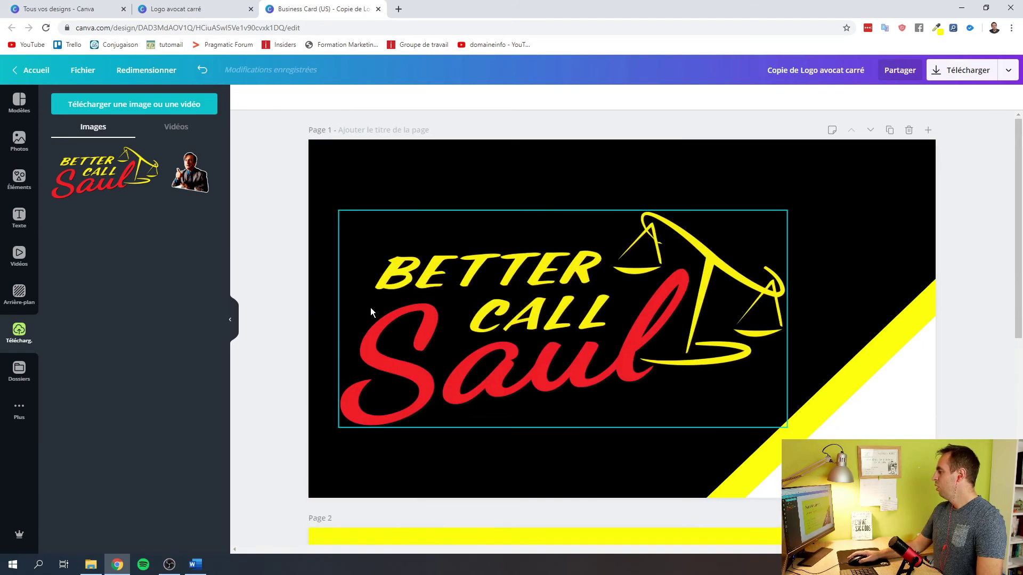
Start a print order for the design with the business card printing option
left_click(1009, 70)
scroll(961, 182, "down", 6)
scroll(961, 184, "down", 3)
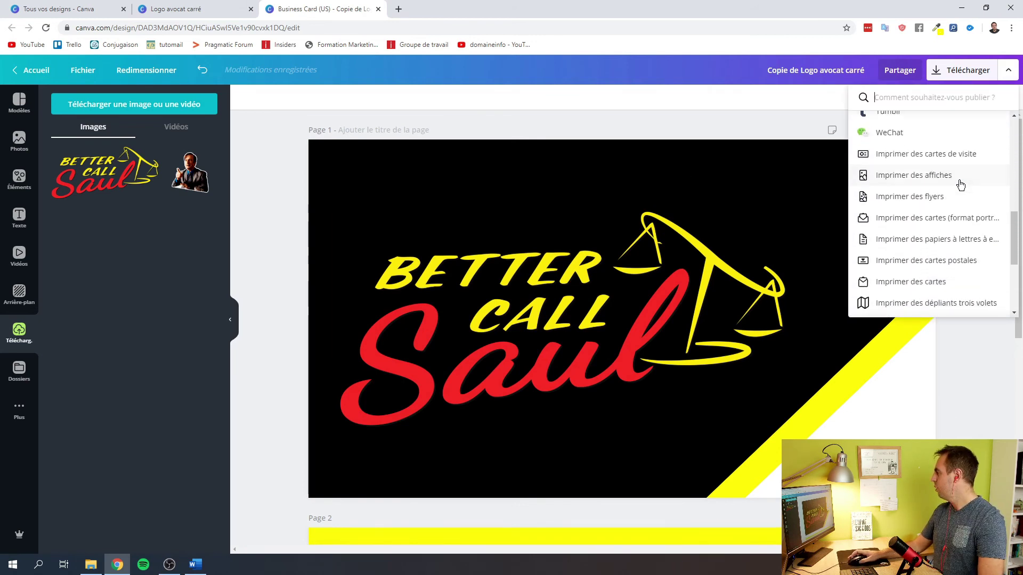
left_click(926, 160)
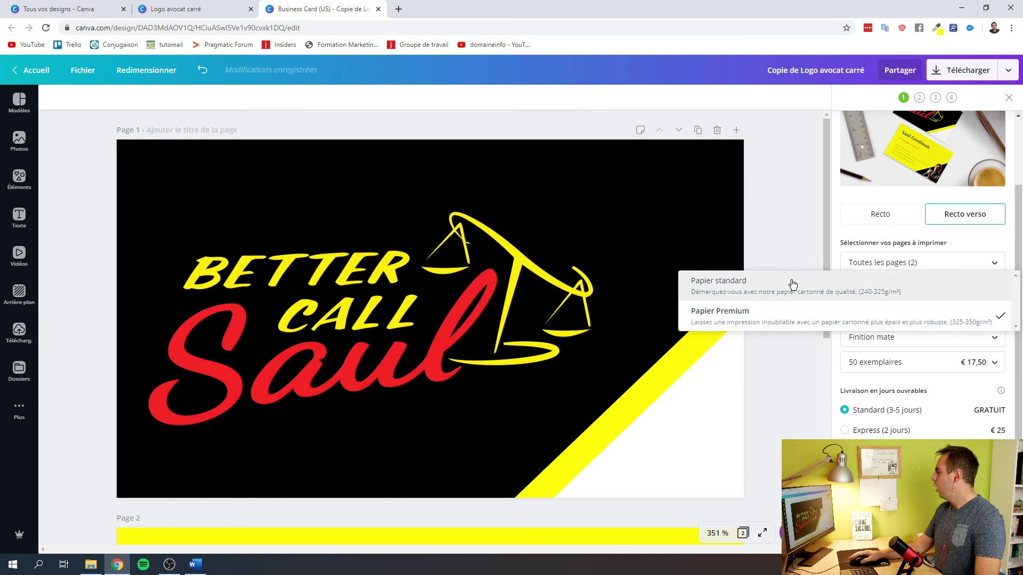
Keep Premium paper and the matte finish for the printed cards, and continue the order to the delivery information
left_click(904, 320)
left_click(897, 346)
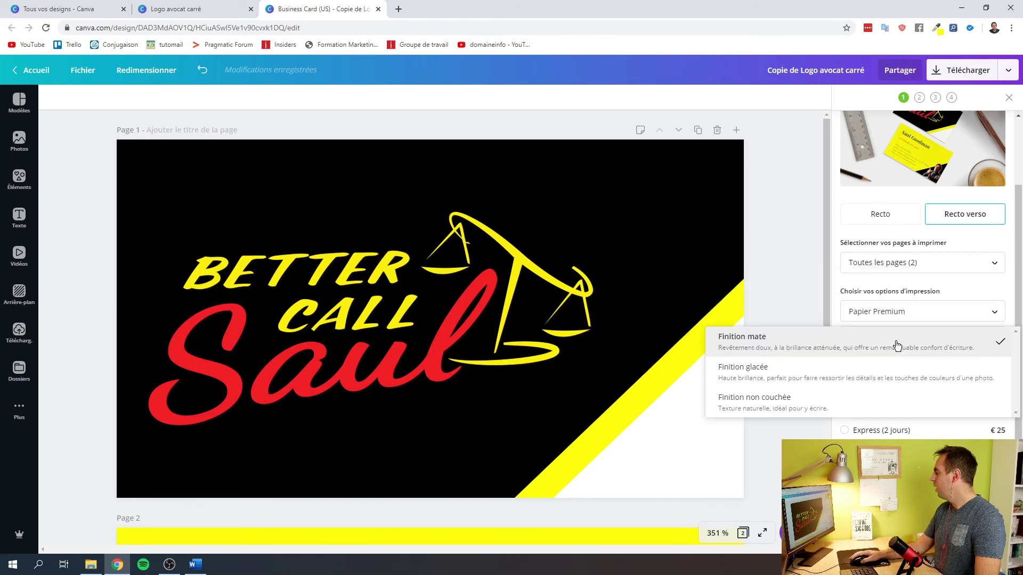
left_click(895, 346)
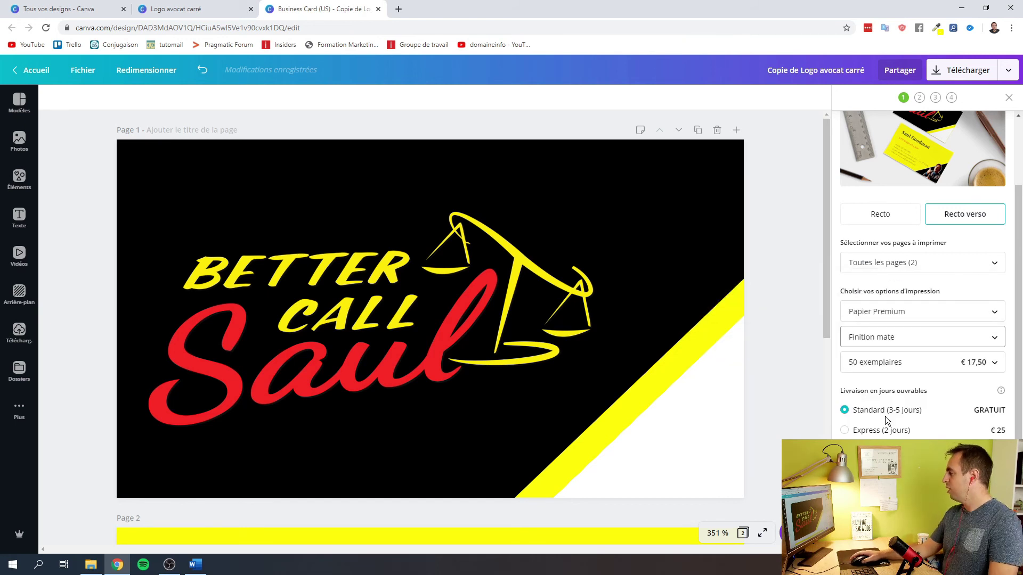
scroll(940, 377, "down", 2)
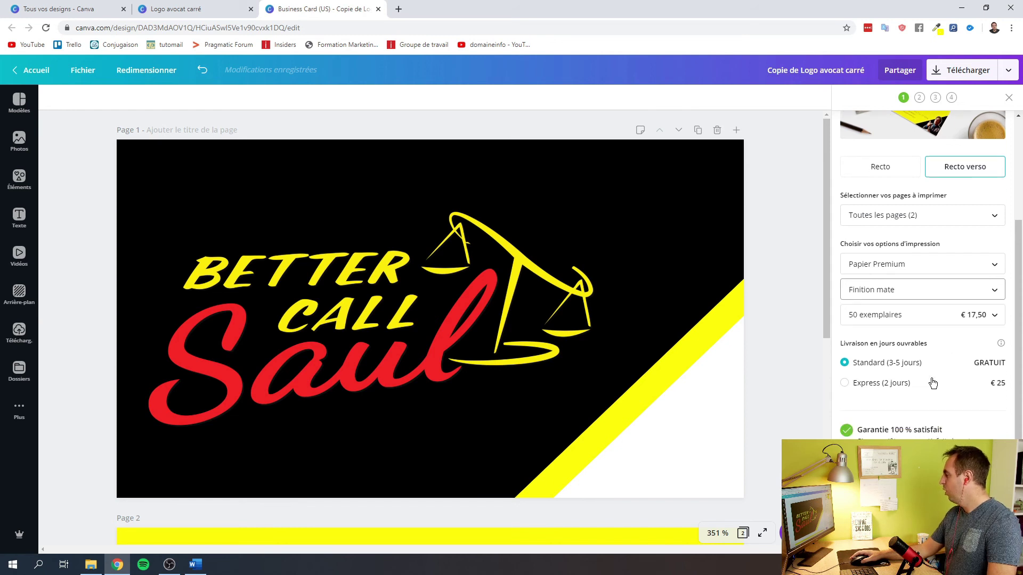
left_click(913, 429)
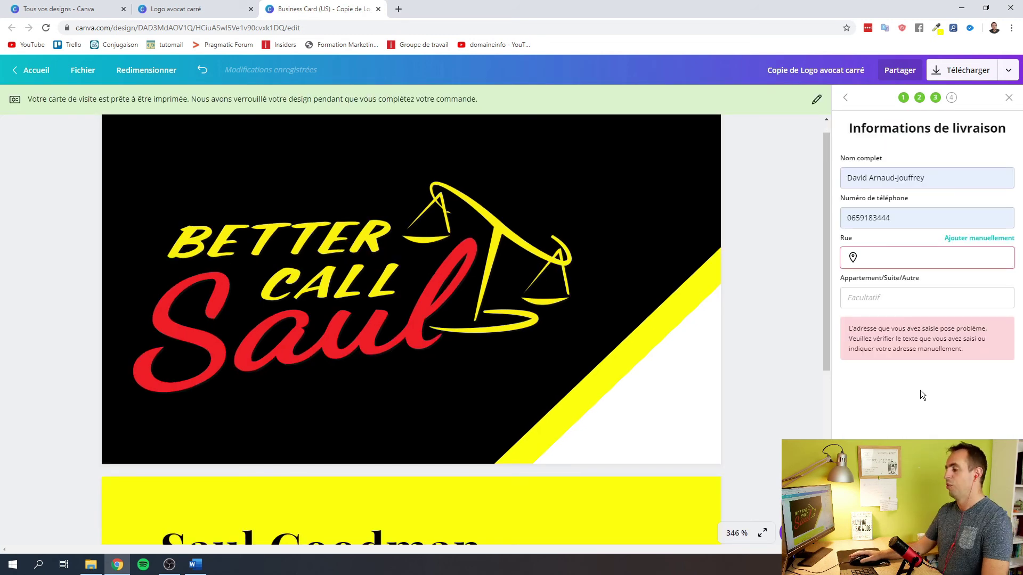